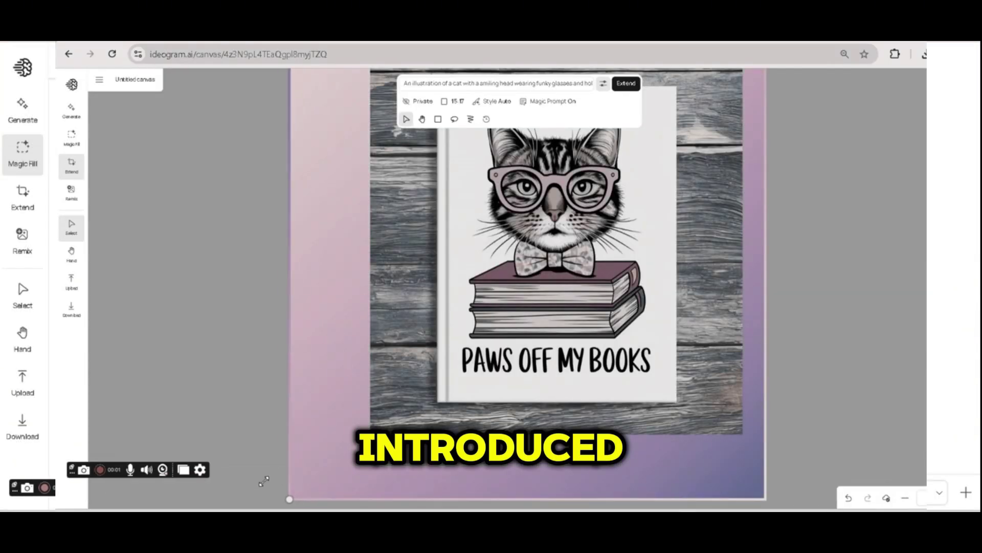
drag(264, 481, 269, 506)
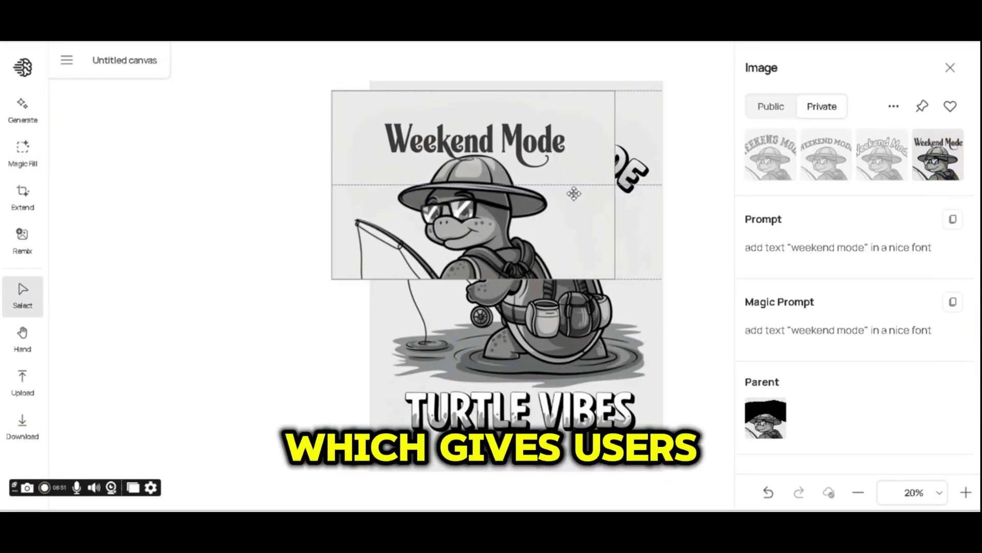
drag(575, 193, 377, 184)
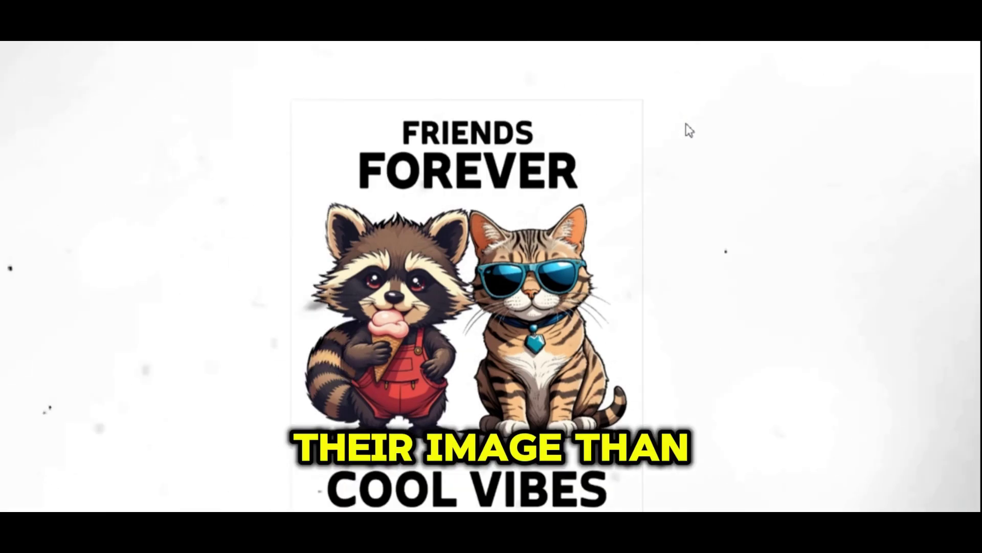
click(597, 219)
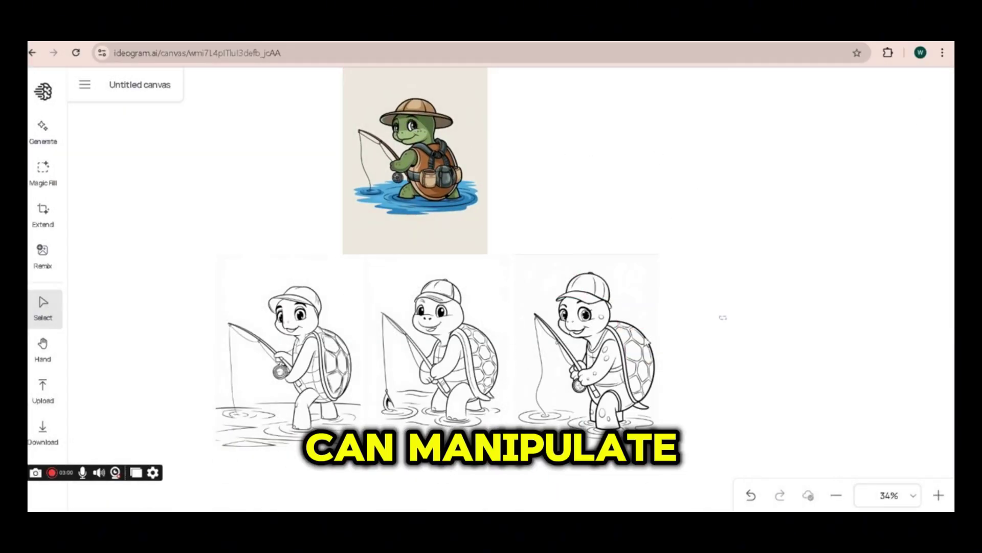
click(556, 364)
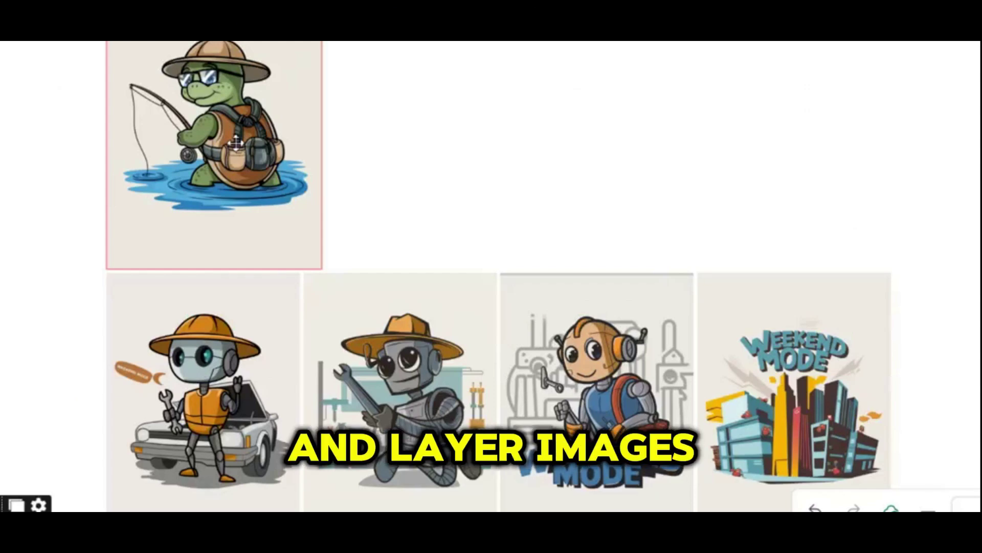
click(249, 154)
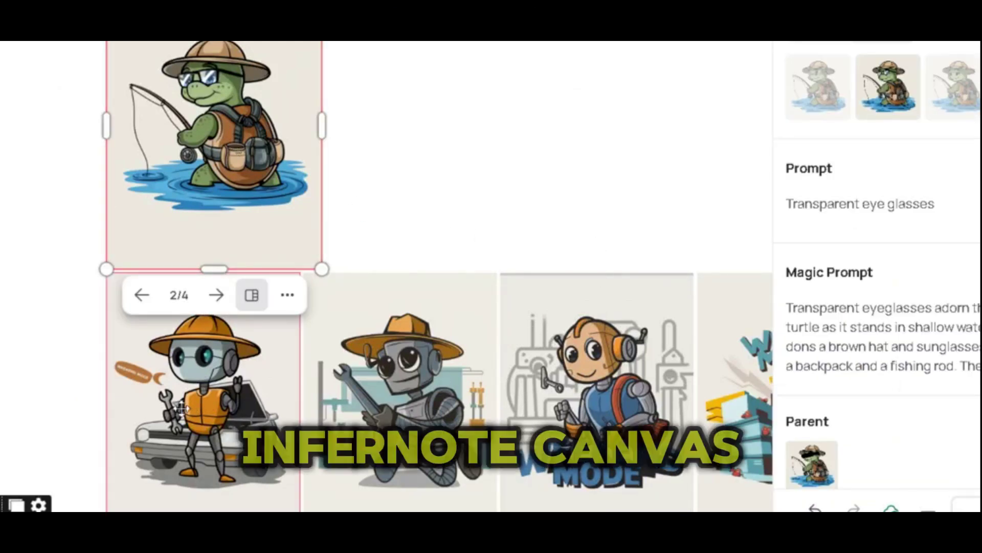
drag(39, 417, 793, 389)
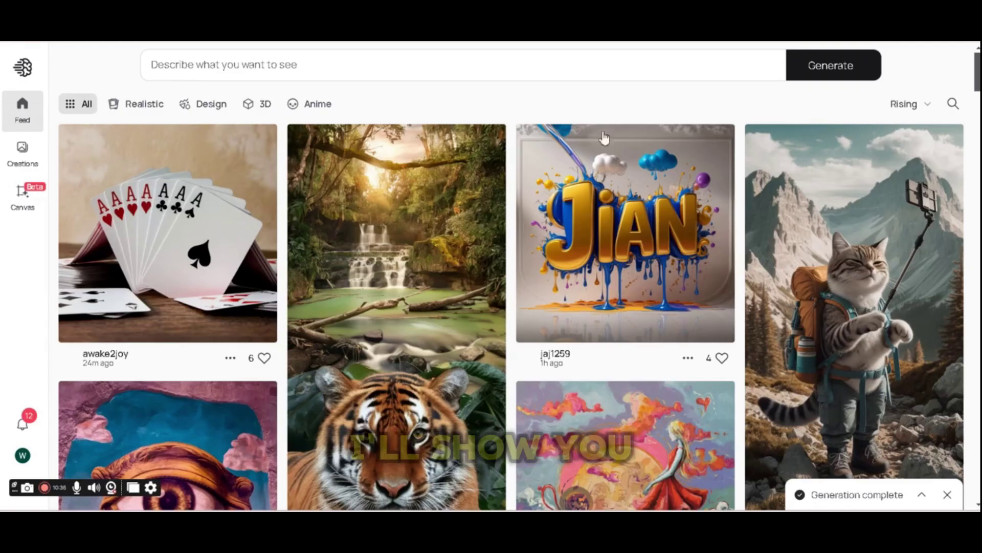
scroll(511, 307, down, 1)
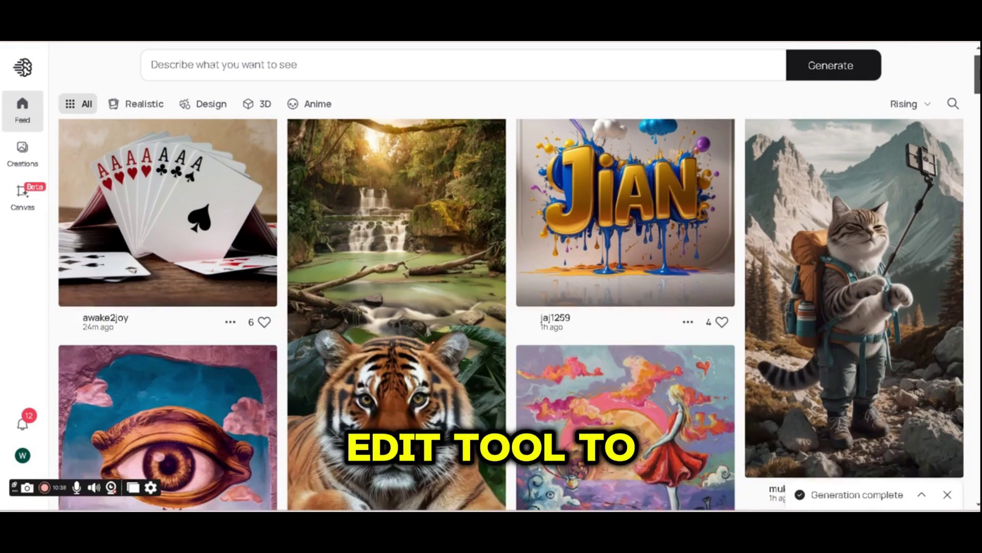
click(941, 497)
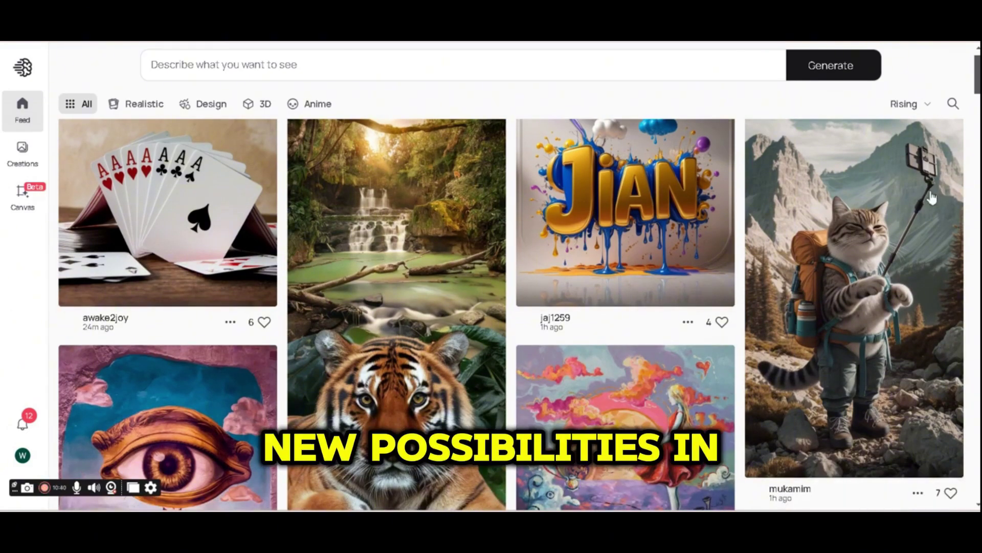
scroll(931, 197, down, 4)
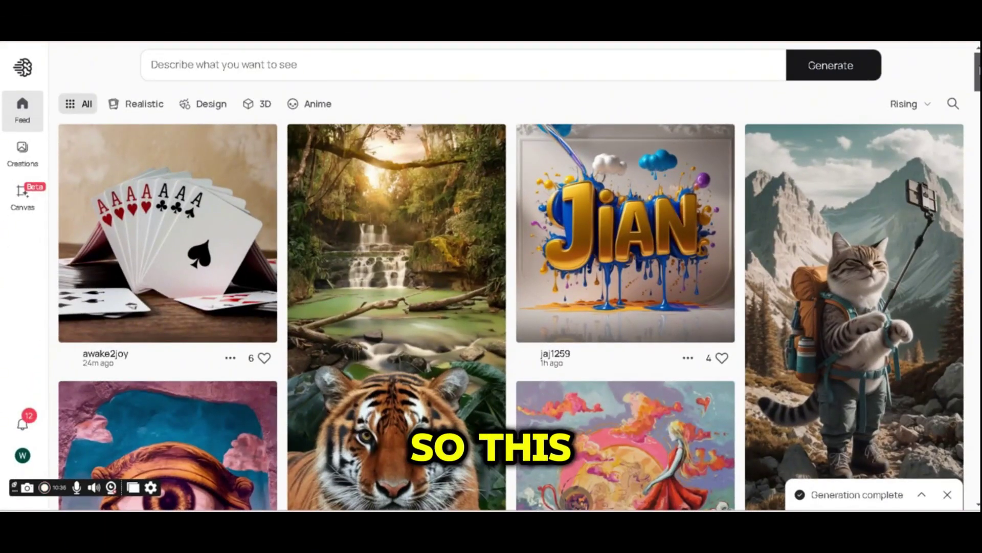
scroll(895, 289, down, 1)
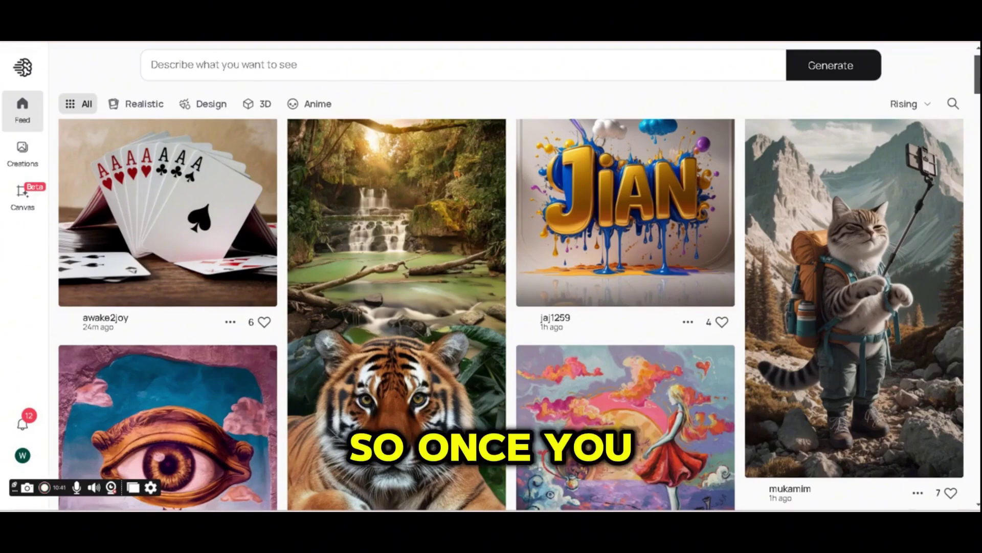
scroll(977, 105, down, 5)
drag(978, 106, 977, 78)
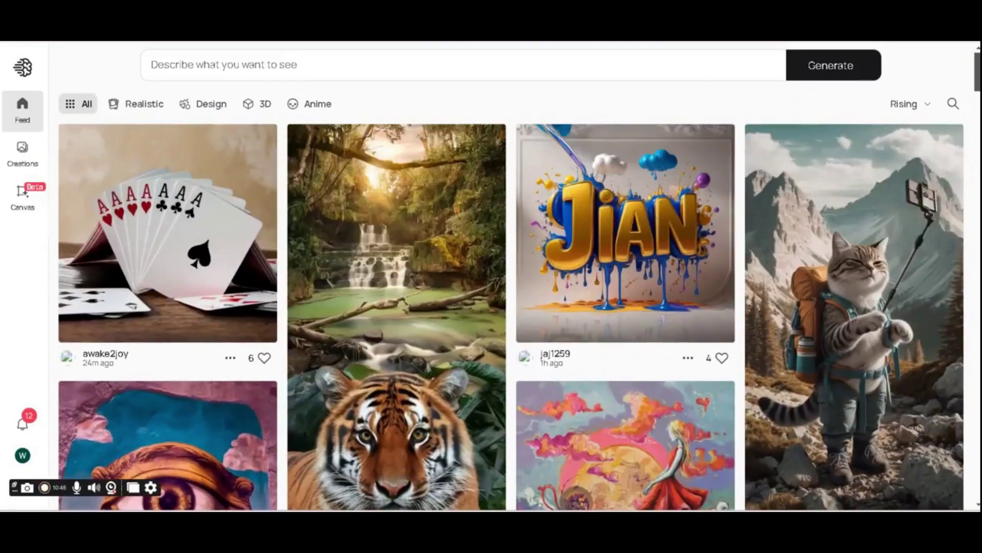
Open Canvas and extend the prompt with "looking over his shoulder to the camera, with his back to the camera, in a fishing uniform, vector style, t-shirt design"
click(27, 212)
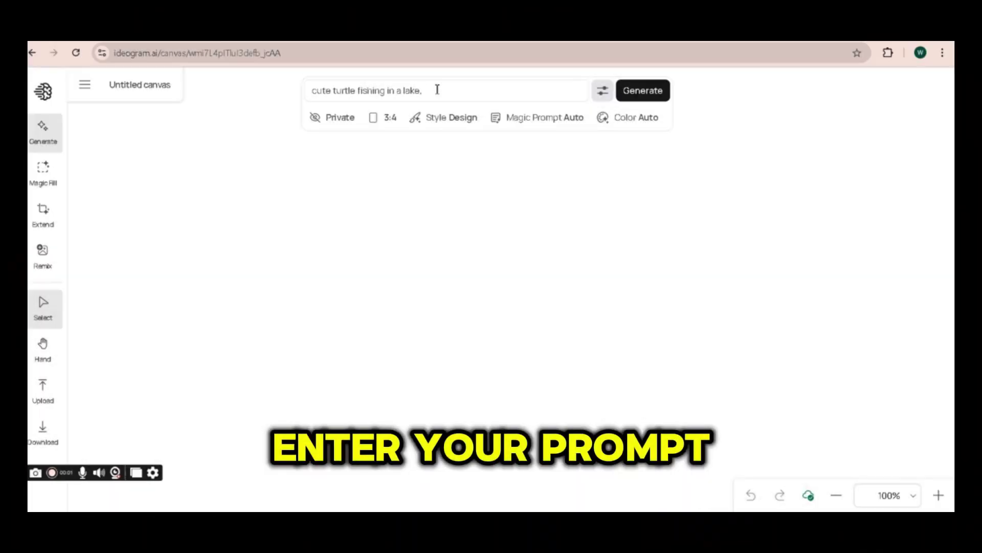
text(looking over his shoulder to the camera, with his back to the camera, in a fishing unitform, vector style, t-shirt design, on)
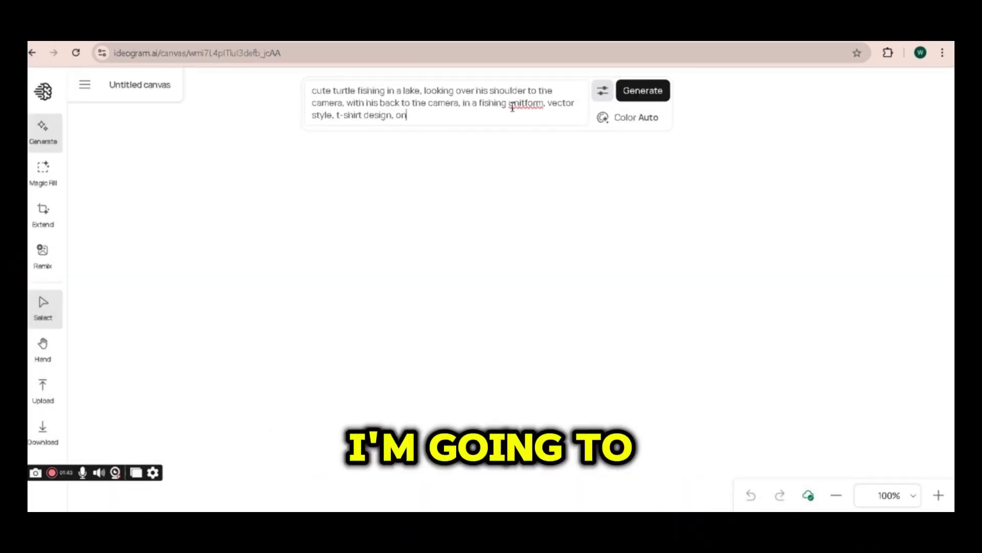
right_click(512, 103)
click(546, 119)
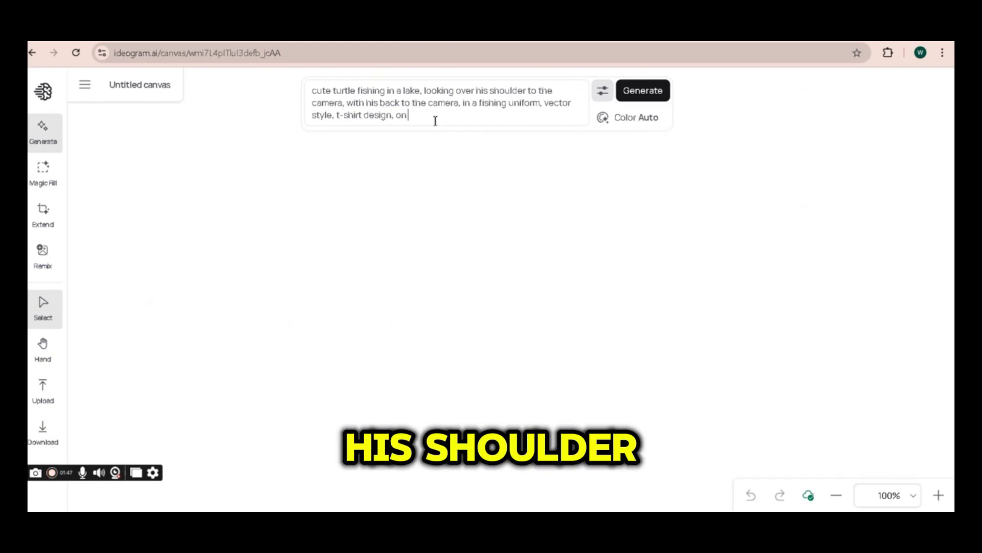
Finish the turtle prompt with "on a plain background, contour" and generate the images
text(a plain backgrou)
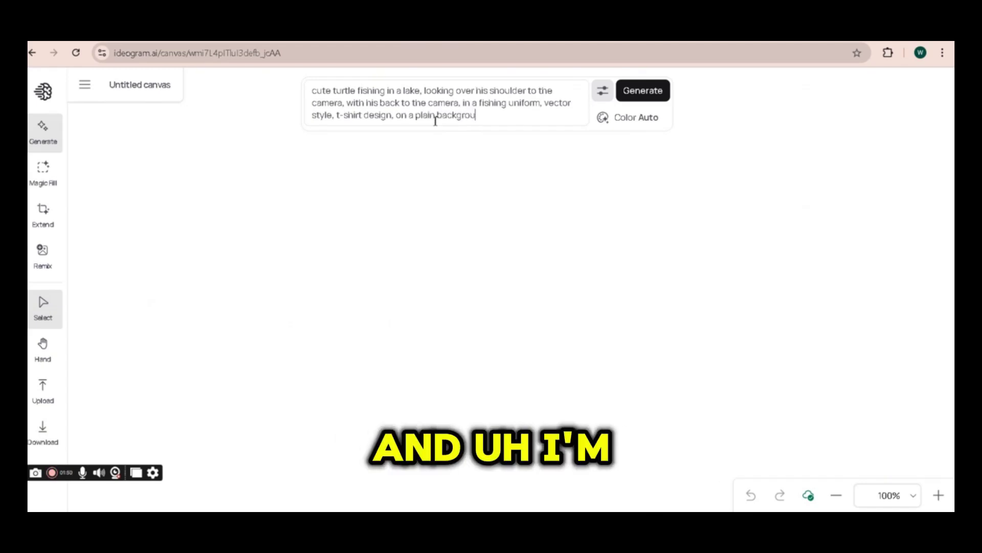
text(nd, contour)
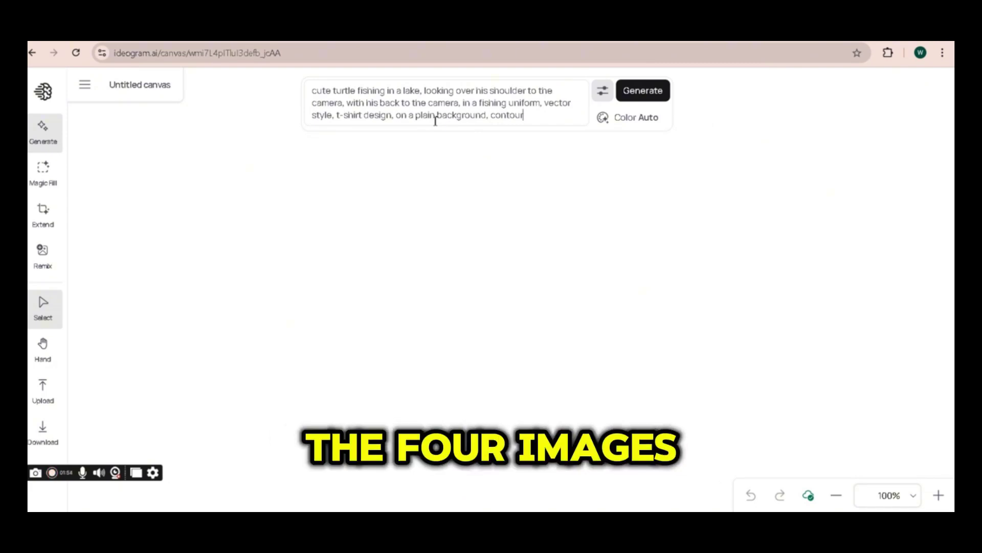
key(Return)
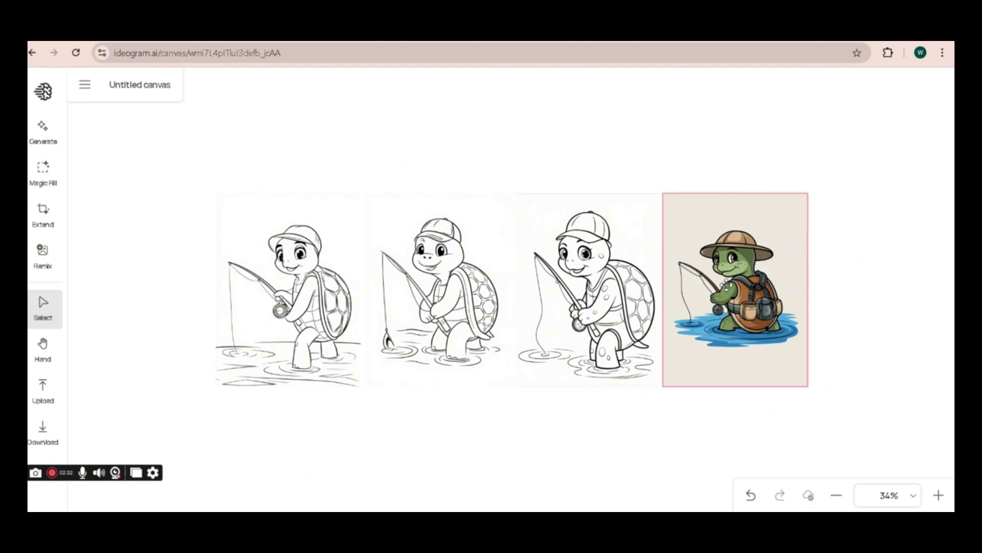
Move the coloured turtle image out of the row to a spot above the line drawings
scroll(665, 310, up, 3)
scroll(627, 312, down, 2)
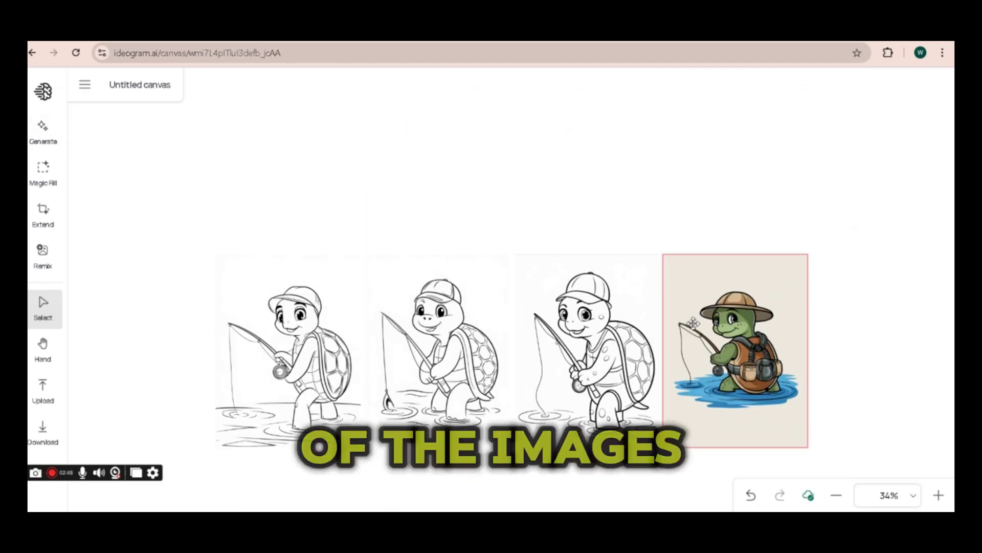
drag(739, 317, 419, 124)
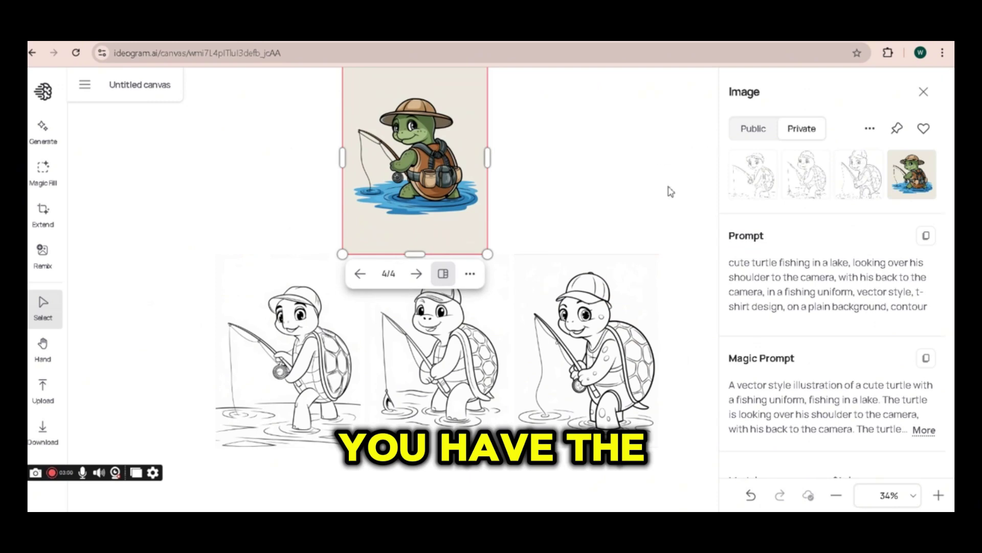
Select the three black-and-white turtle drawings together and delete them from the canvas
click(722, 169)
drag(727, 316, 256, 402)
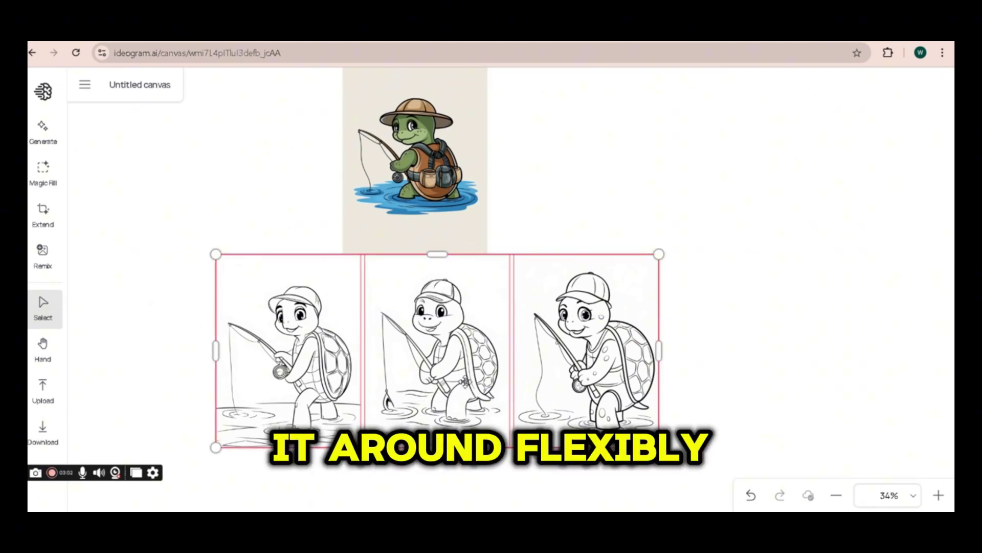
key(Delete)
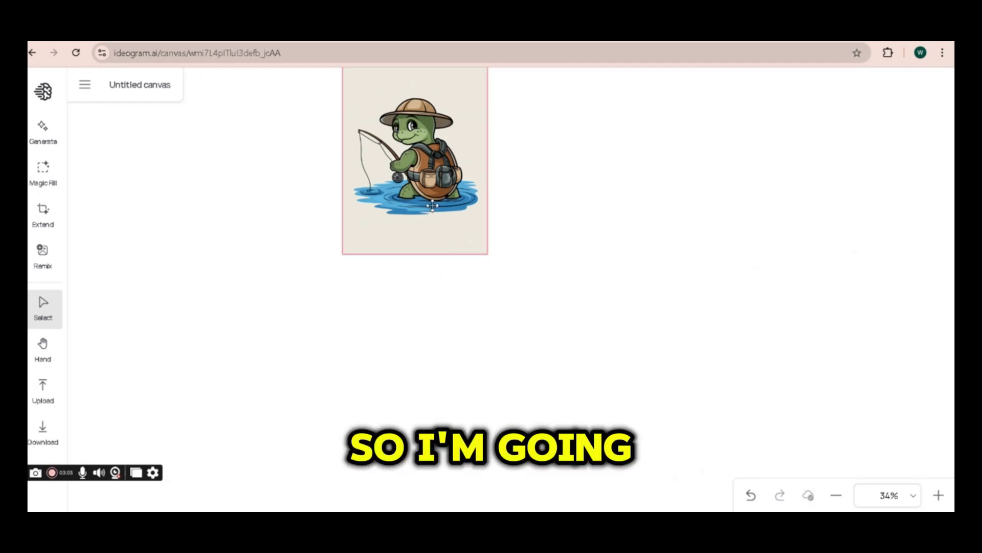
Move the coloured turtle image to the middle of the canvas and enlarge it from its upper-right and lower-left corners
drag(434, 207, 468, 348)
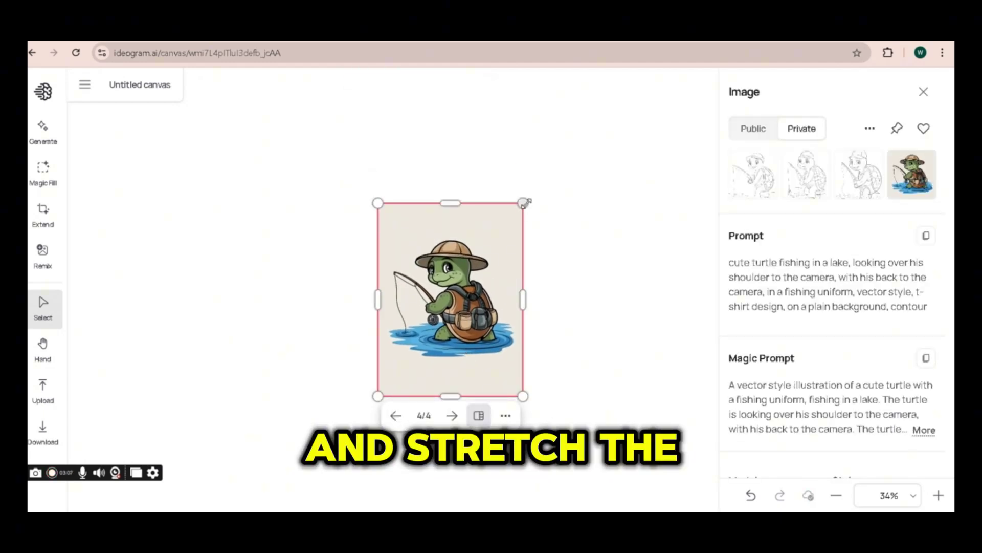
drag(526, 203, 595, 129)
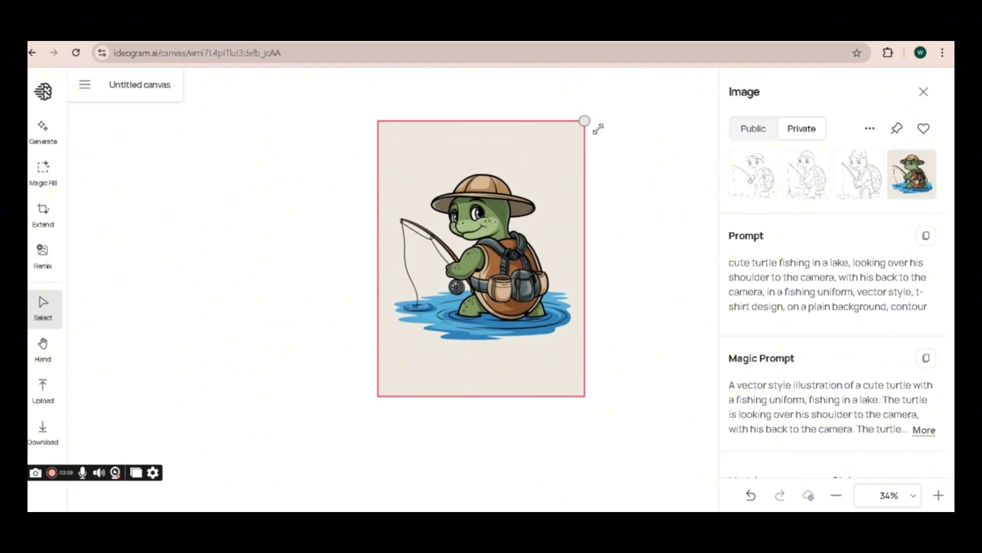
click(397, 382)
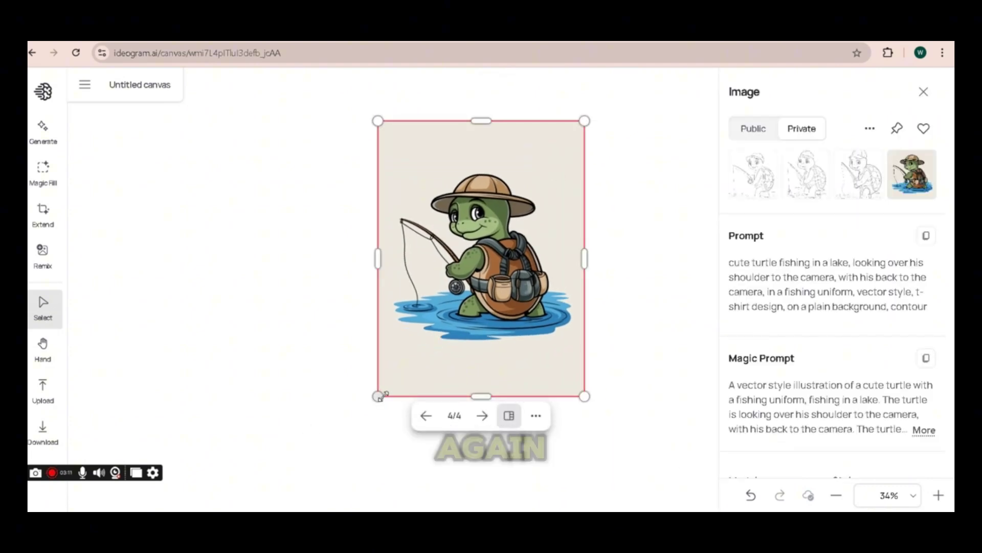
drag(378, 397, 301, 441)
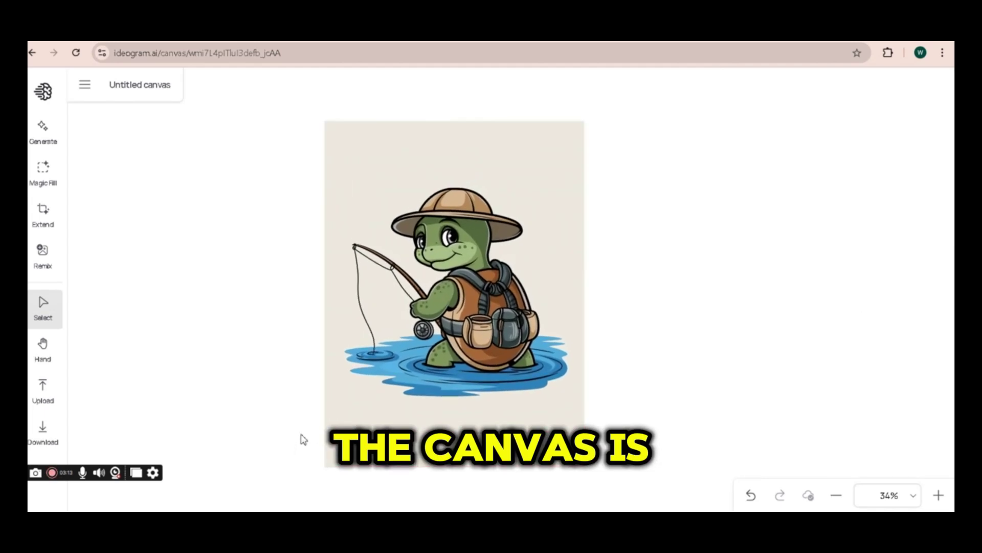
Review the turtle image's generation details and its available download formats
click(497, 350)
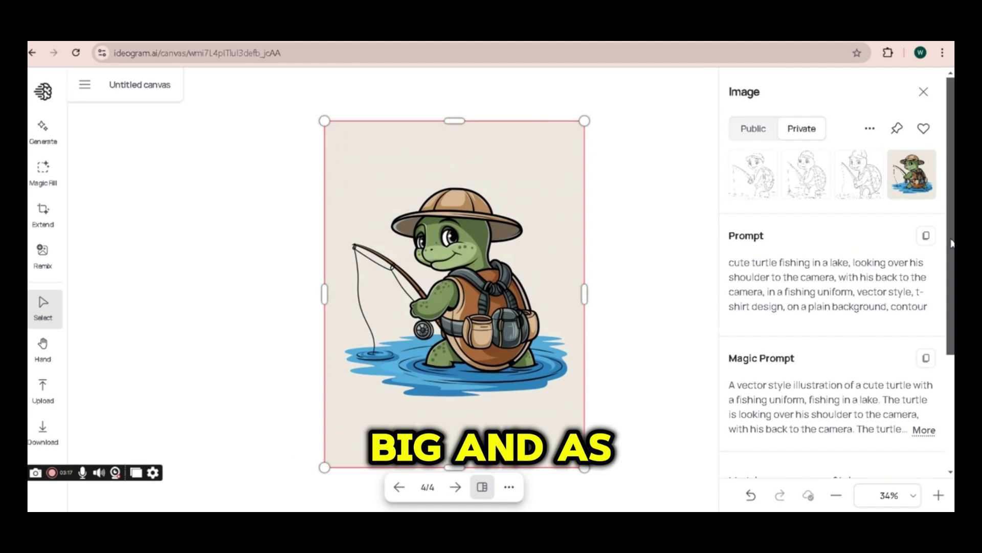
scroll(952, 243, down, 3)
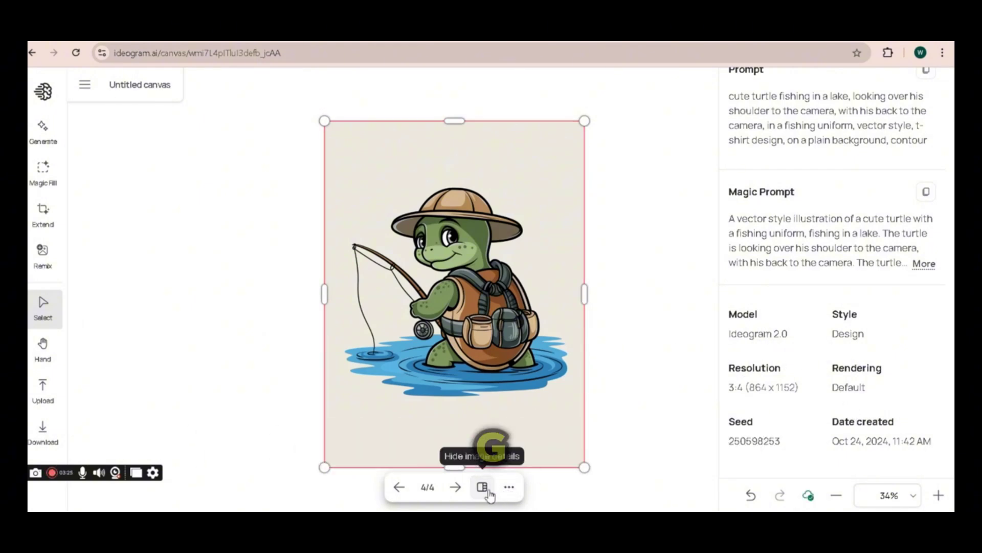
click(507, 487)
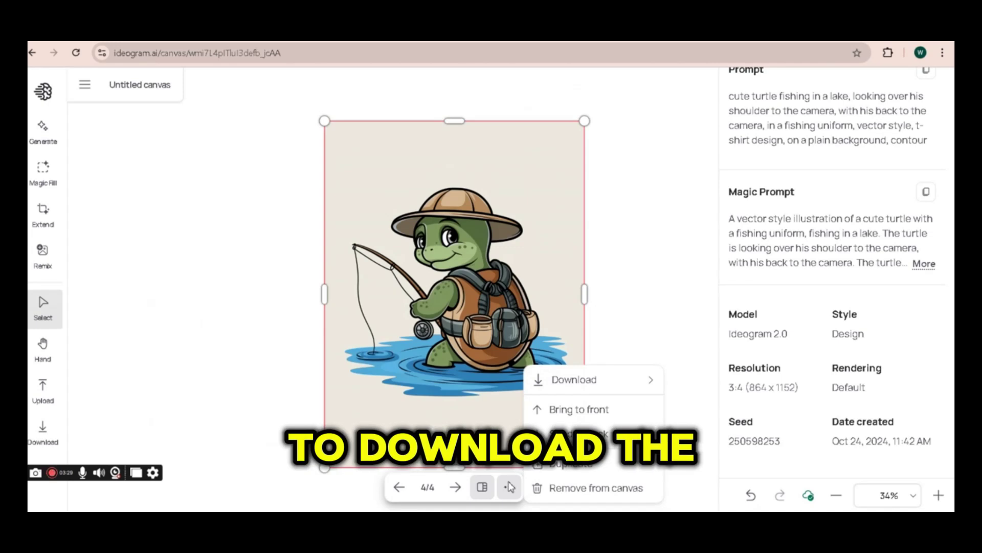
mouse_move(588, 379)
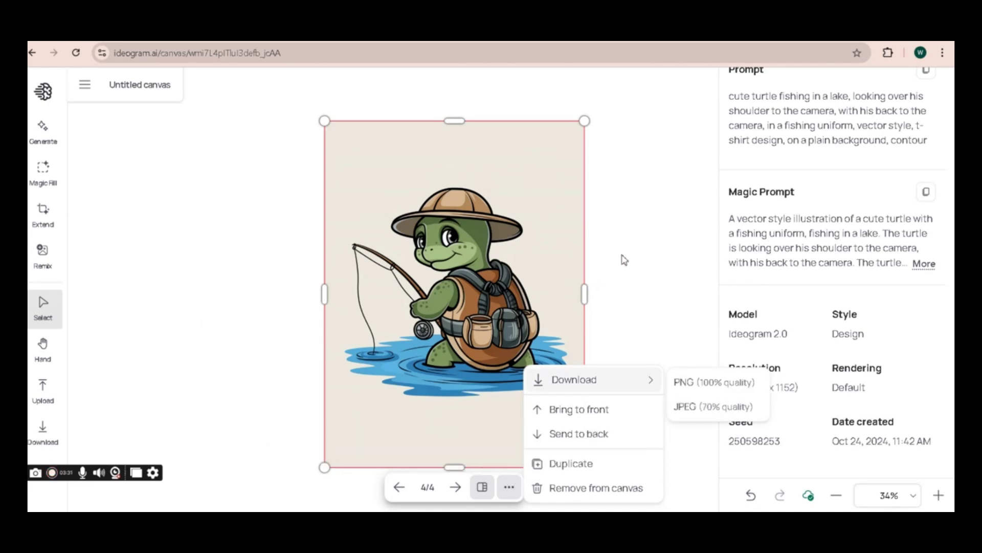
click(432, 266)
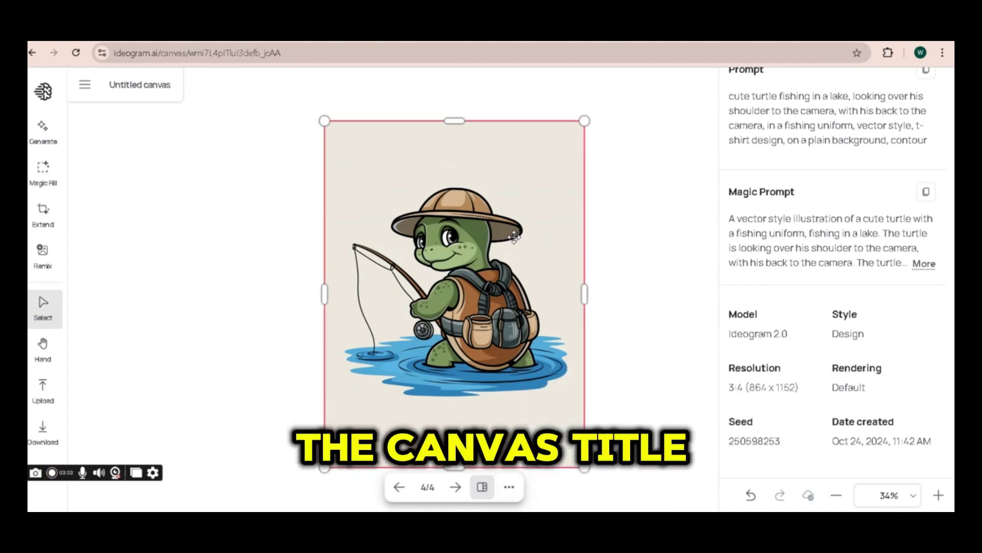
Shift the turtle image slightly on the canvas and bring up the Generate prompt settings with the image selected
drag(432, 266, 419, 257)
click(501, 228)
click(43, 132)
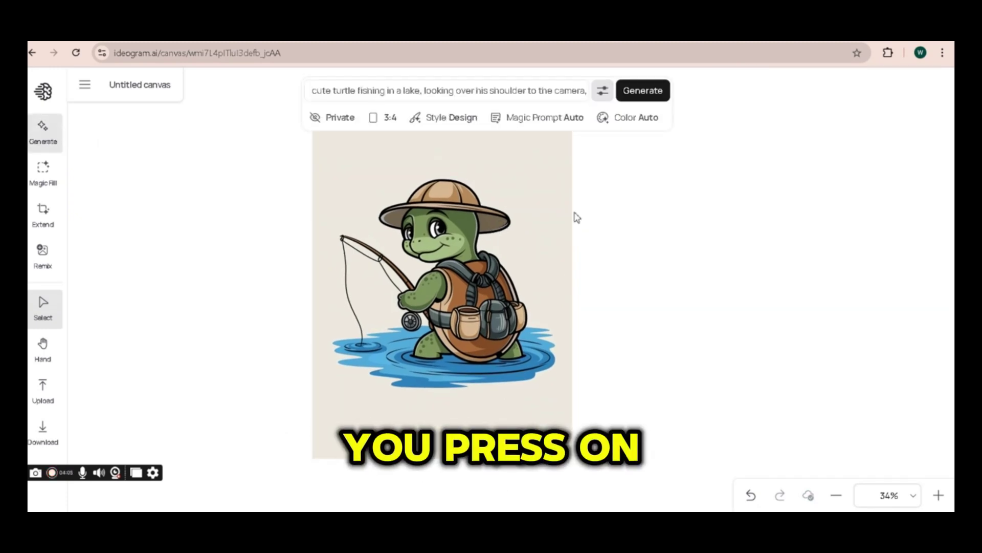
click(524, 220)
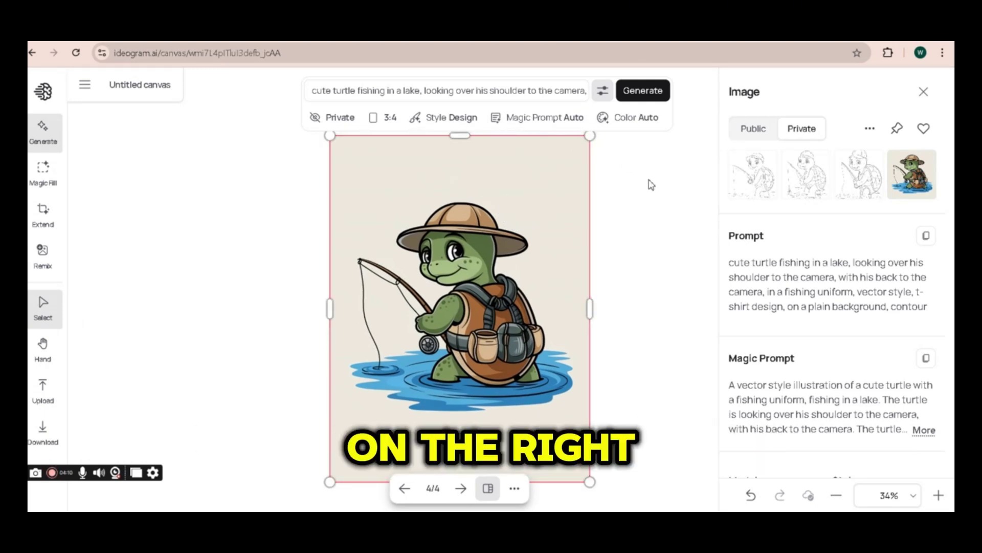
Start Magic Fill on the turtle image and mask the area over the turtle's eyes with the lasso
click(44, 179)
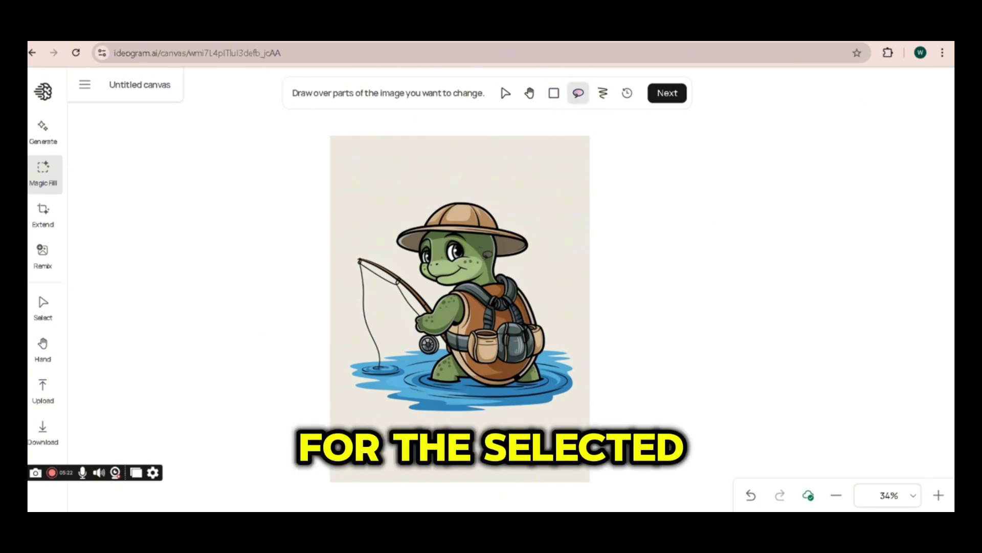
mouse_move(476, 243)
mouse_down()
mouse_move(428, 243)
mouse_move(409, 261)
mouse_move(434, 267)
mouse_up()
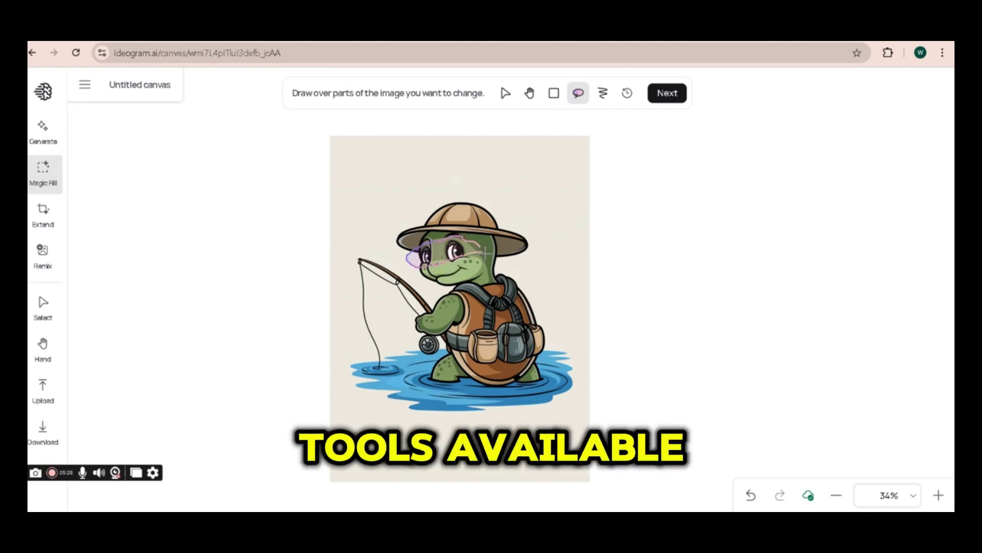
mouse_move(492, 254)
mouse_down()
mouse_move(504, 250)
mouse_move(490, 235)
mouse_move(453, 238)
mouse_up()
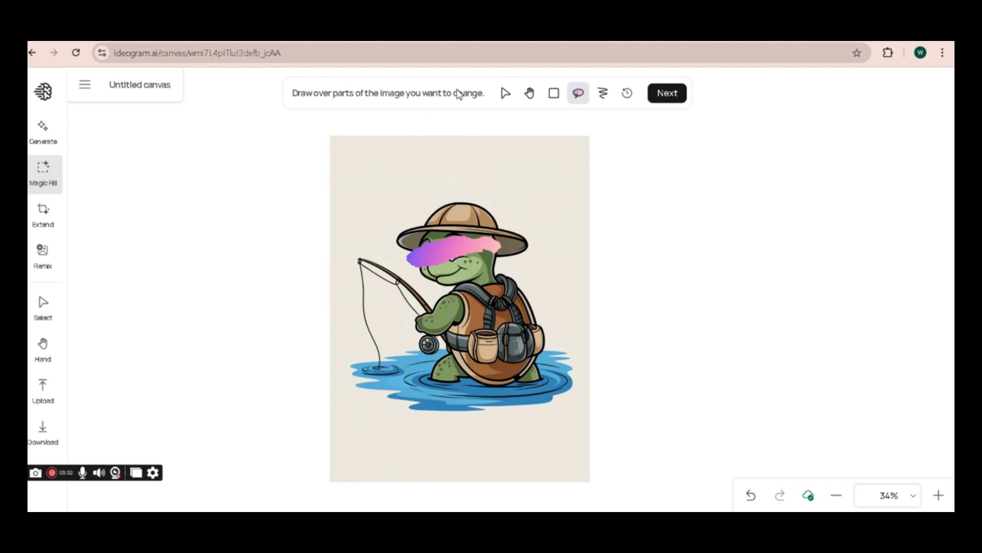
Confirm the mask over the turtle's eyes, append ", wearing eye glasses" to the existing prompt and run Magic Fill
click(656, 96)
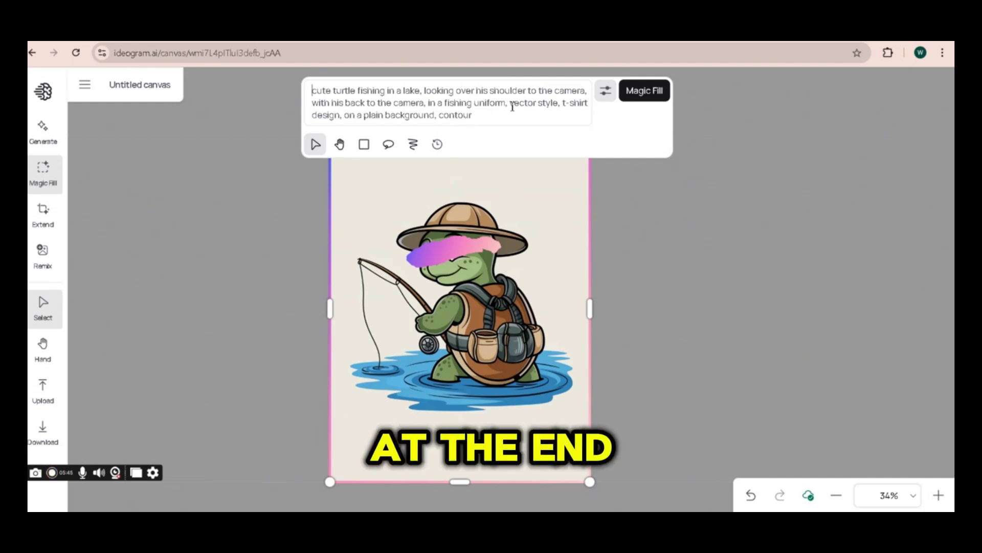
click(491, 116)
text(,)
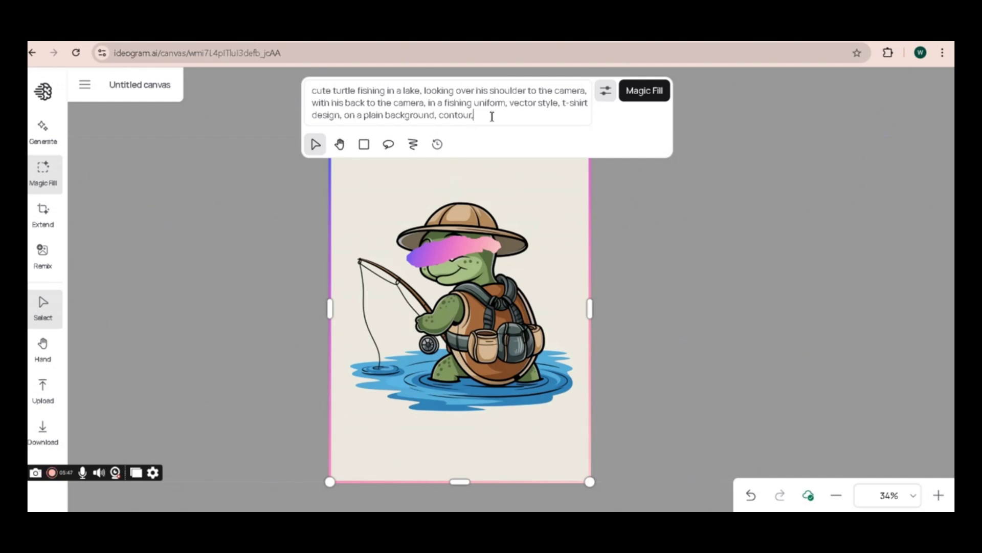
text( wearing)
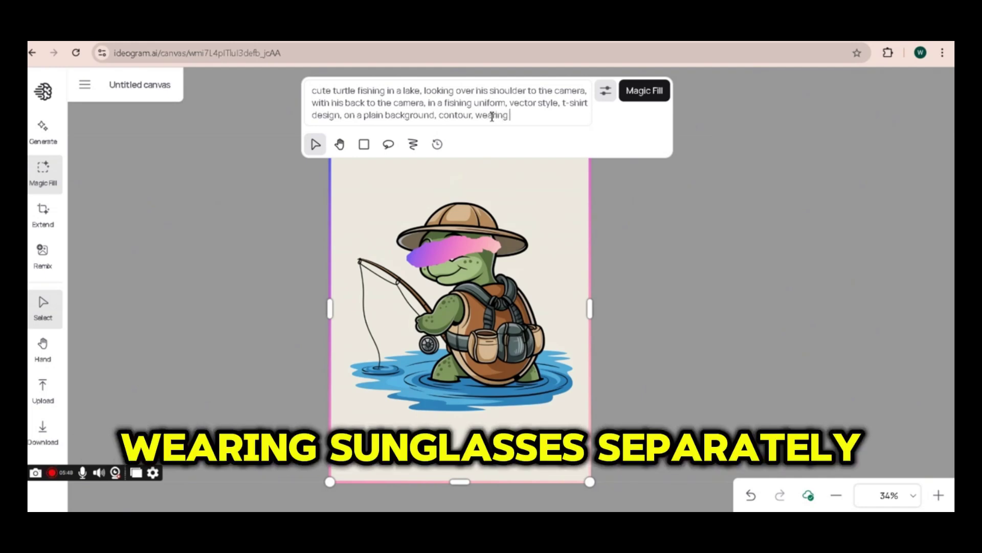
text( e)
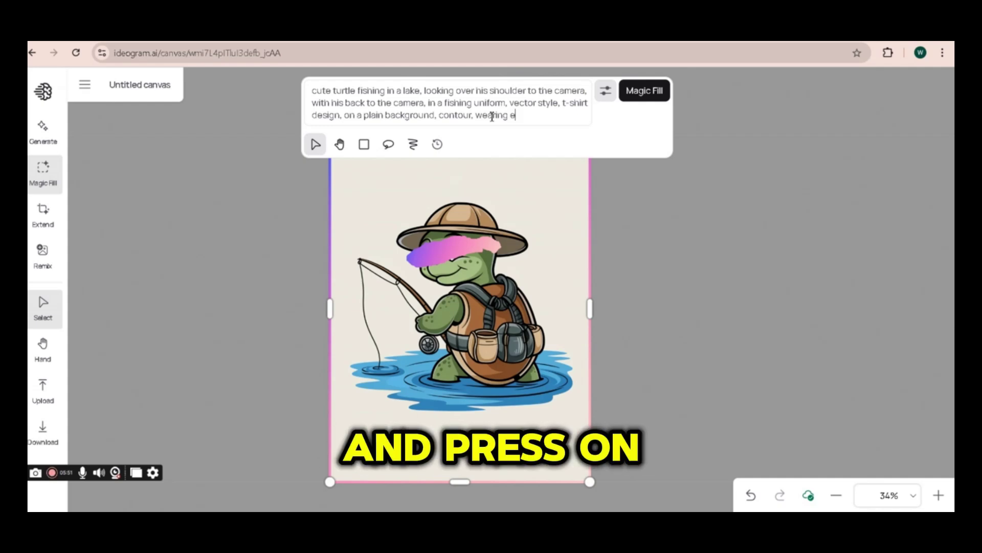
text(ye glasses)
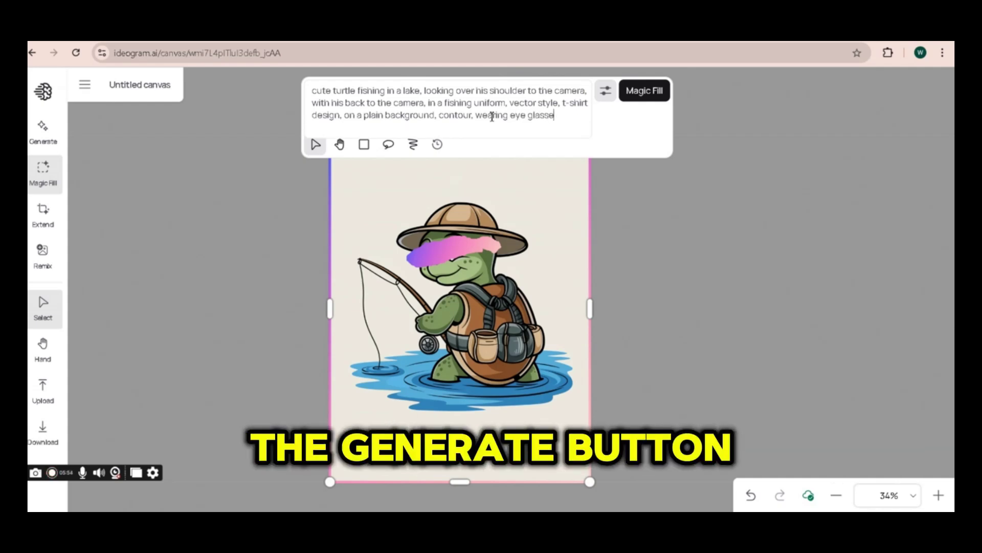
click(662, 100)
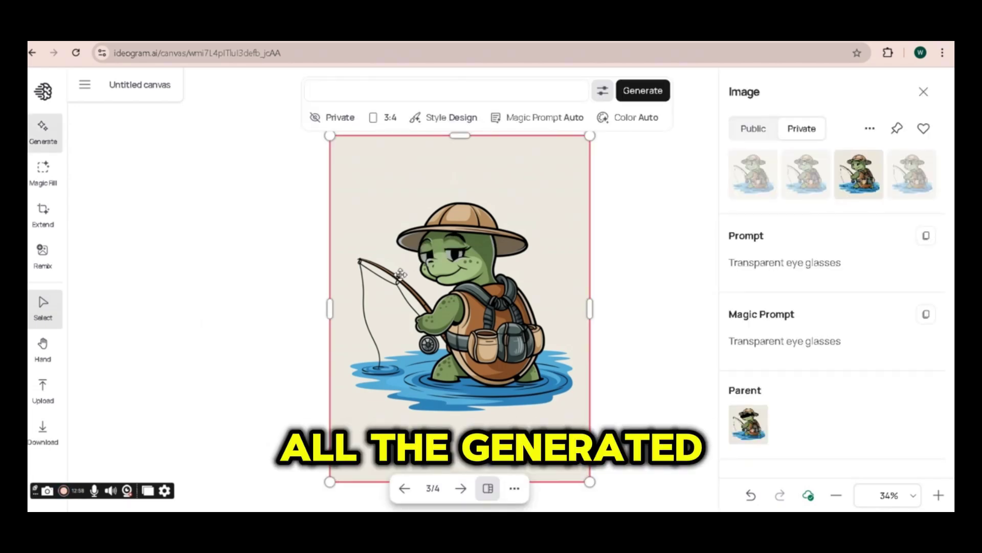
Compare the four eyeglasses variations, keep the second one with the turtle wearing glasses, and deselect the image
click(927, 179)
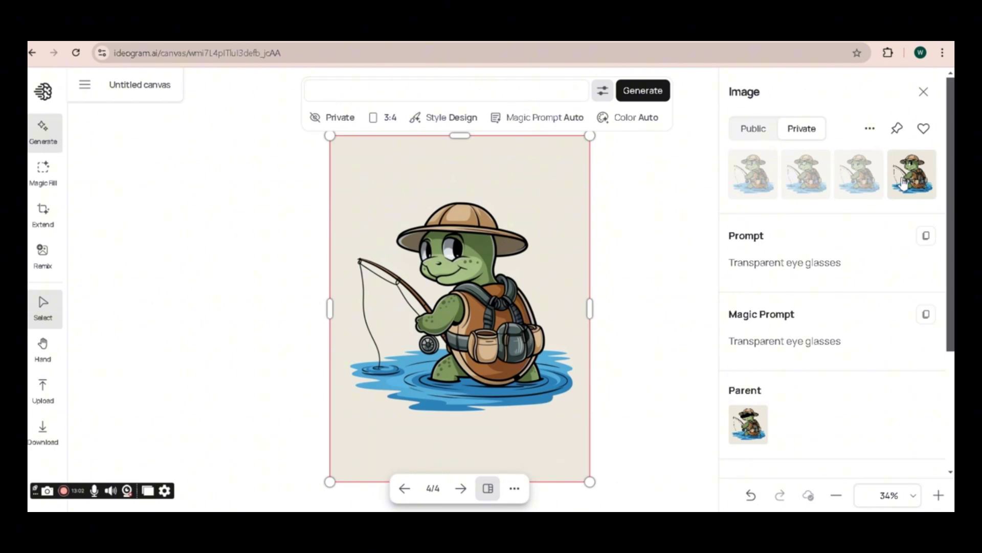
click(866, 180)
click(807, 190)
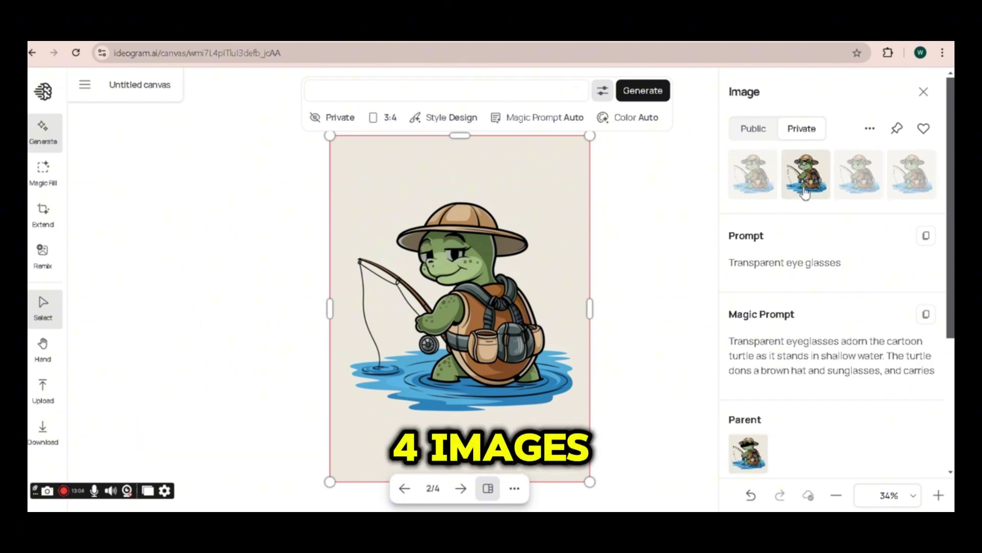
click(755, 184)
click(806, 179)
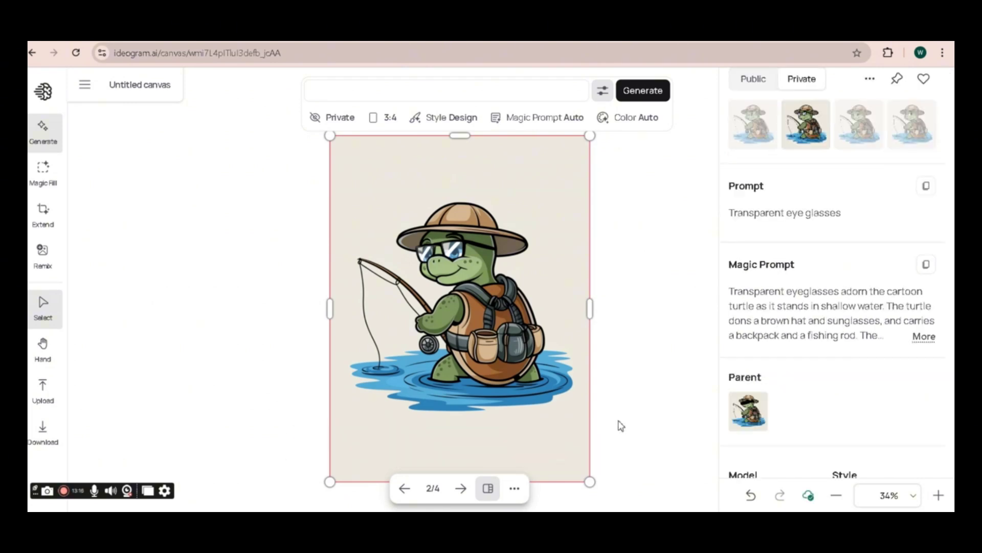
click(619, 423)
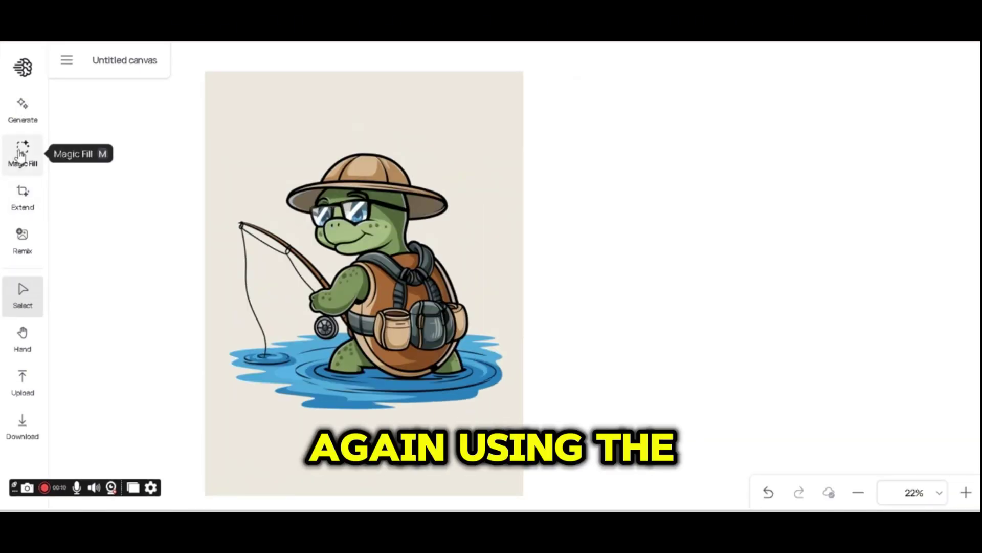
Start Magic Fill again and lasso a curved mask above and around both sides of the turtle's hat
click(20, 154)
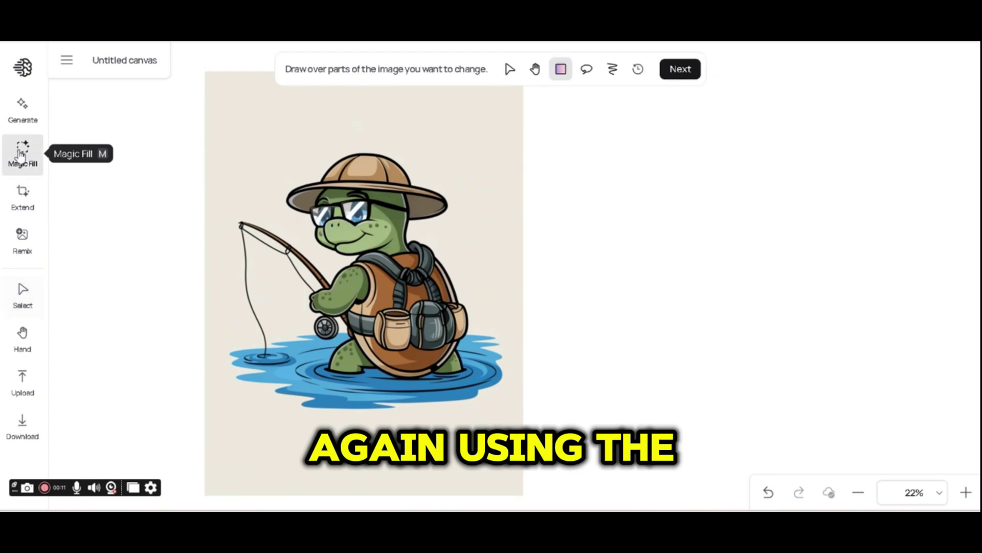
click(586, 69)
drag(456, 106, 381, 90)
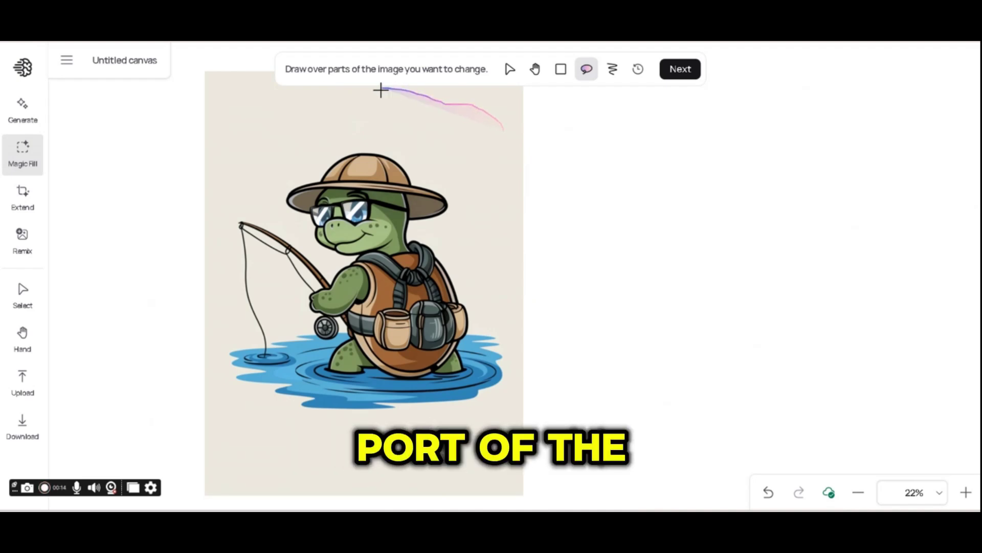
mouse_move(249, 116)
mouse_down()
mouse_move(243, 210)
mouse_move(270, 261)
mouse_move(306, 231)
mouse_move(330, 171)
mouse_move(386, 167)
mouse_move(458, 201)
mouse_up()
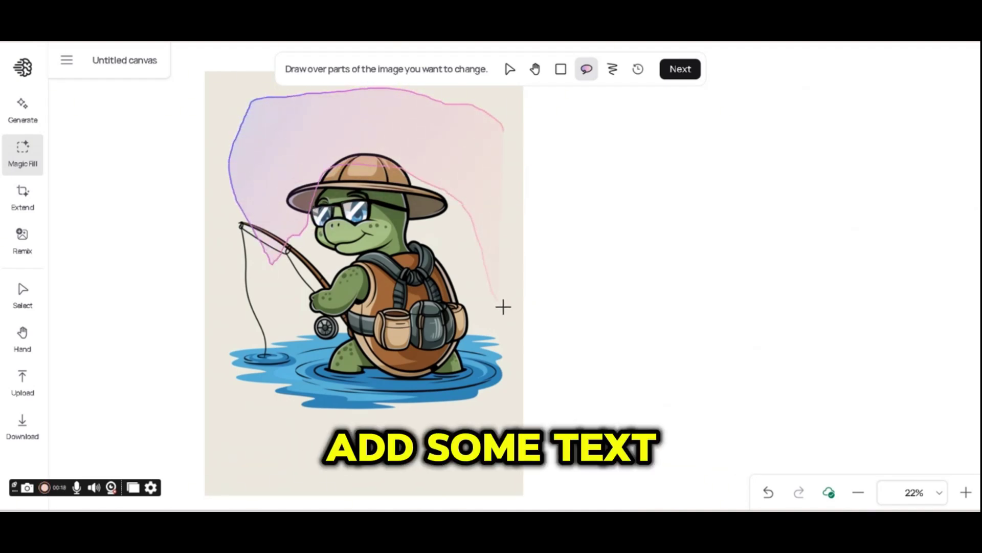
drag(503, 307, 518, 179)
drag(508, 127, 505, 134)
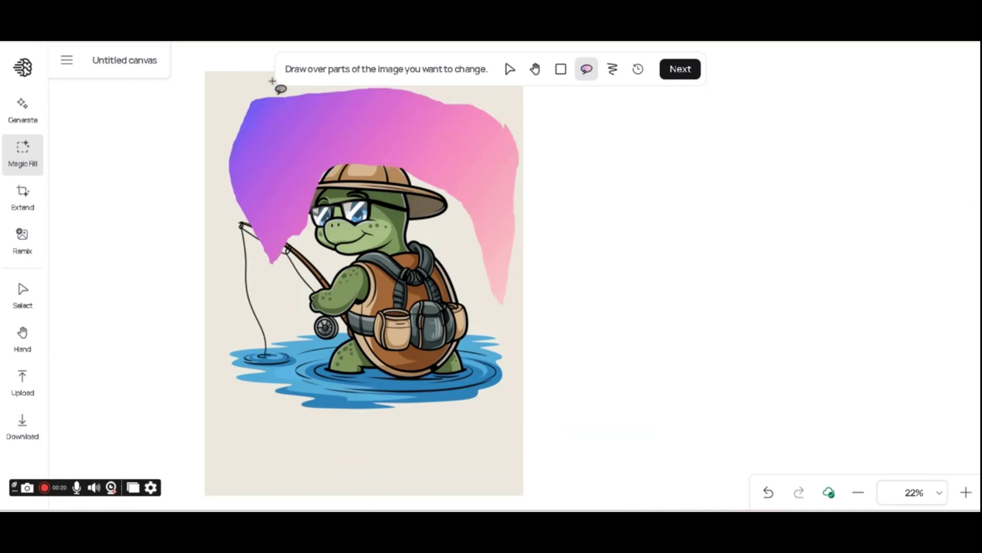
Widen the fill frame to 3:2 and run Magic Fill with 'add text "Weekend Mode" at the top of the design in a cartoon looking font style'
click(680, 68)
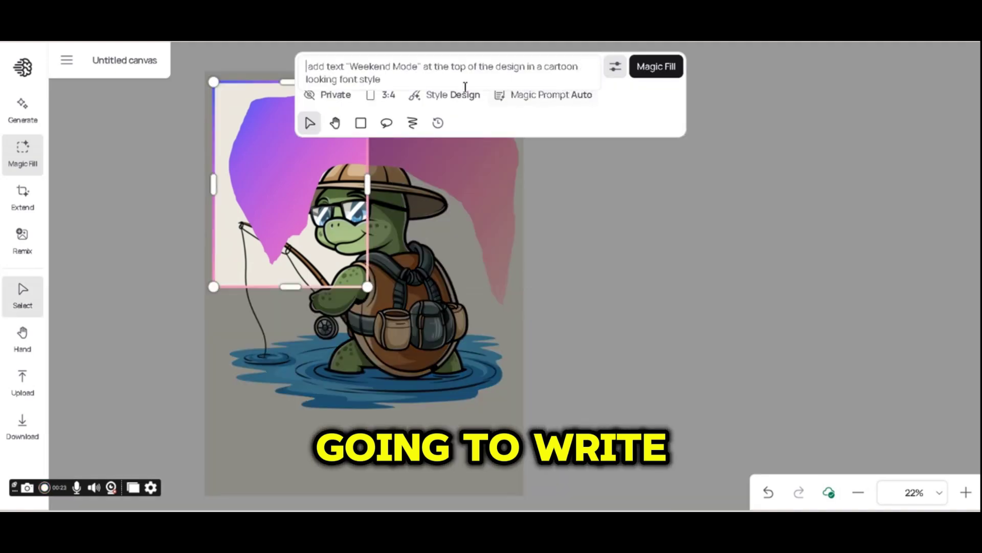
triple_click(404, 83)
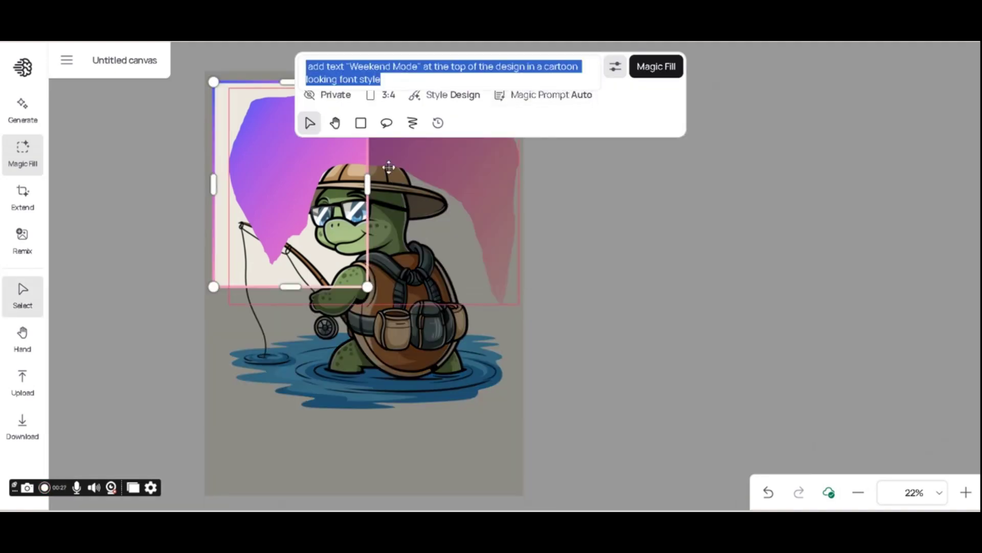
click(376, 185)
drag(376, 184, 523, 184)
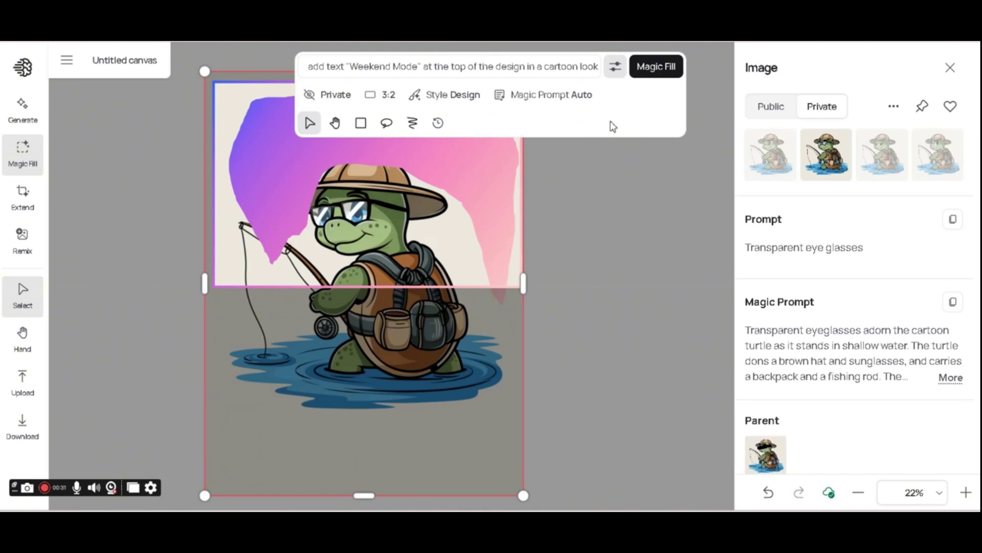
click(653, 68)
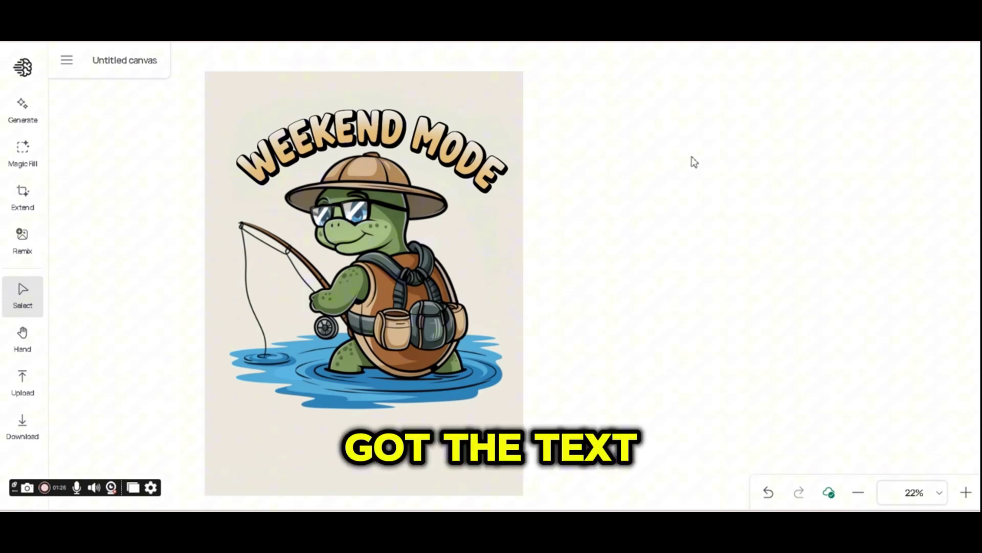
Compare the "Weekend Mode" variations, keep the fourth one with the lettering arched over the hat, and deselect it
click(443, 154)
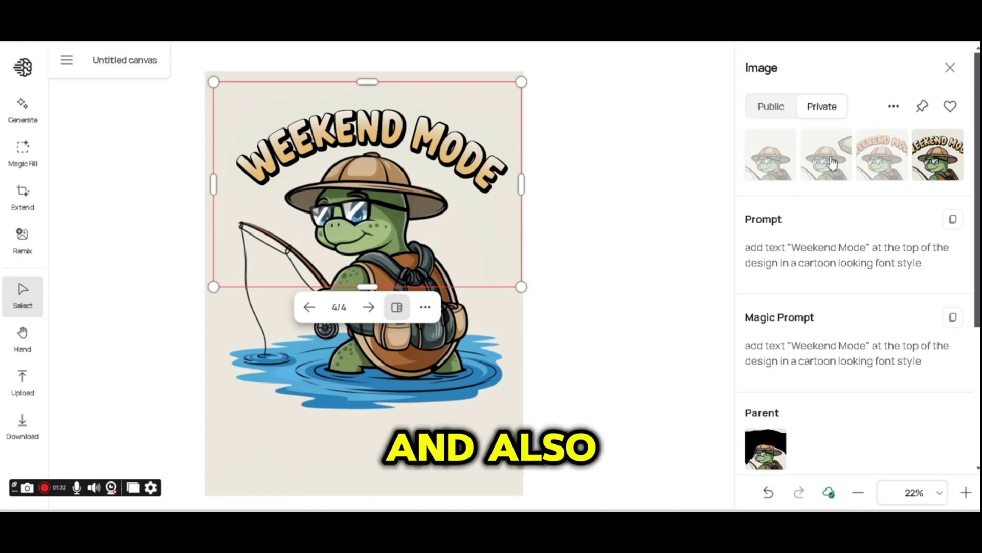
click(780, 168)
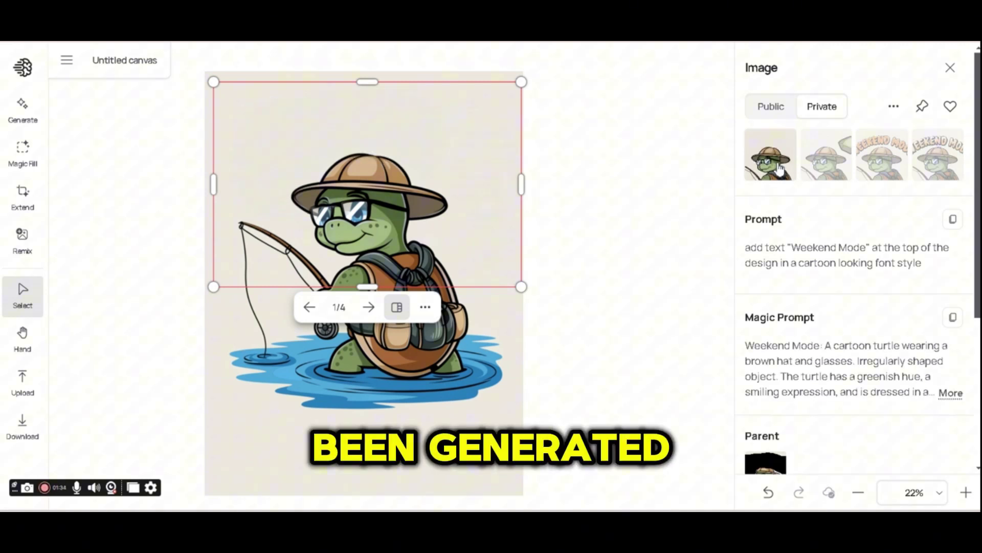
click(939, 158)
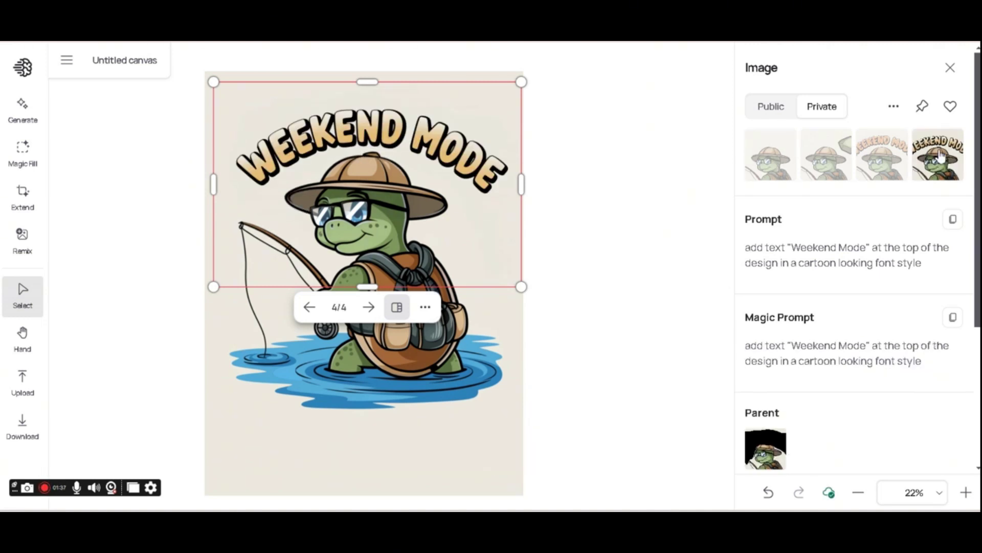
click(889, 173)
click(942, 164)
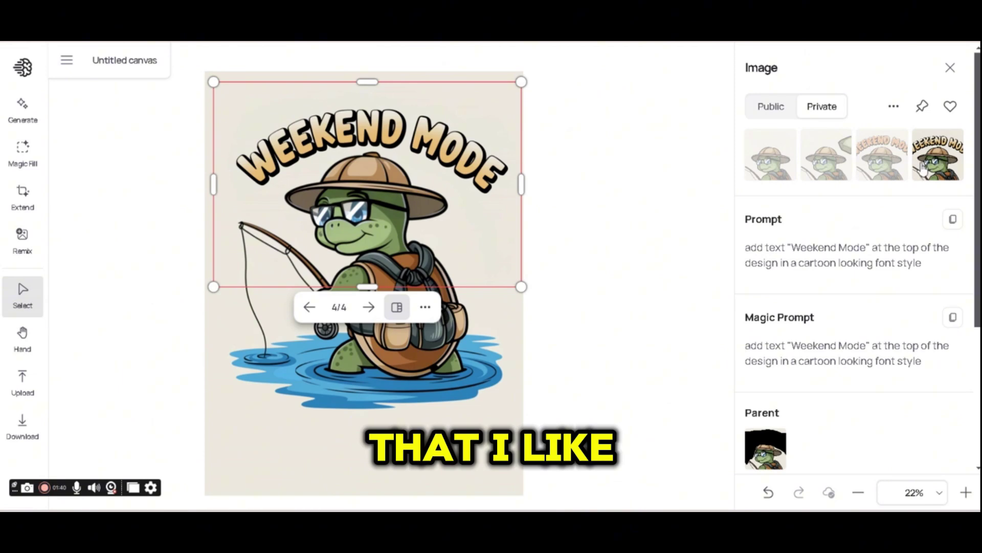
click(660, 256)
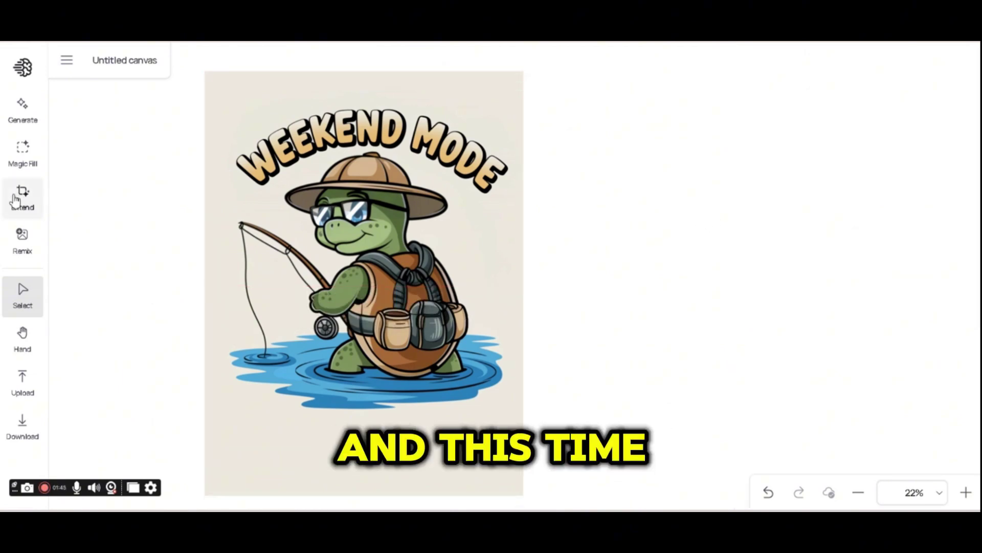
Start Magic Fill and draw a rectangular mask across the lower edge of the water and the blank area beneath it
click(23, 154)
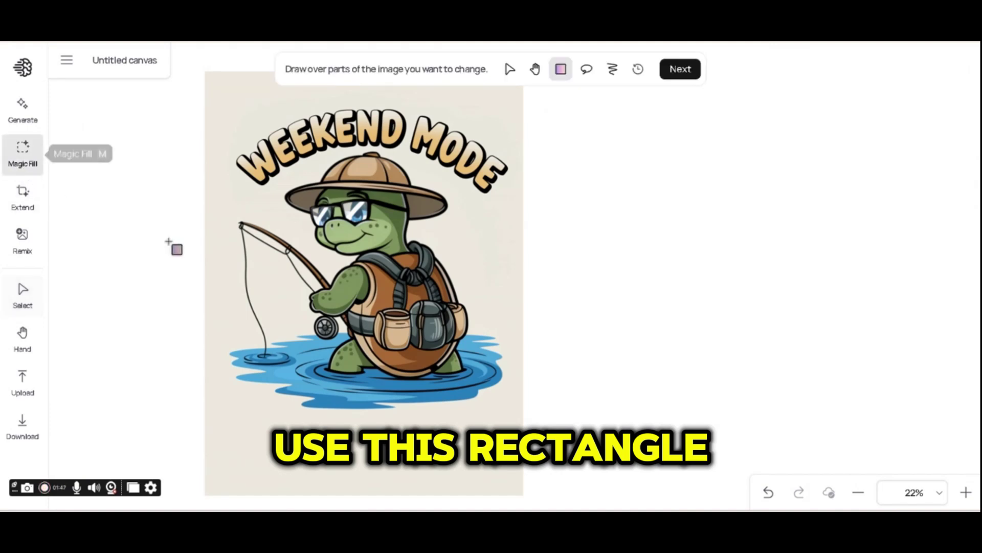
click(566, 71)
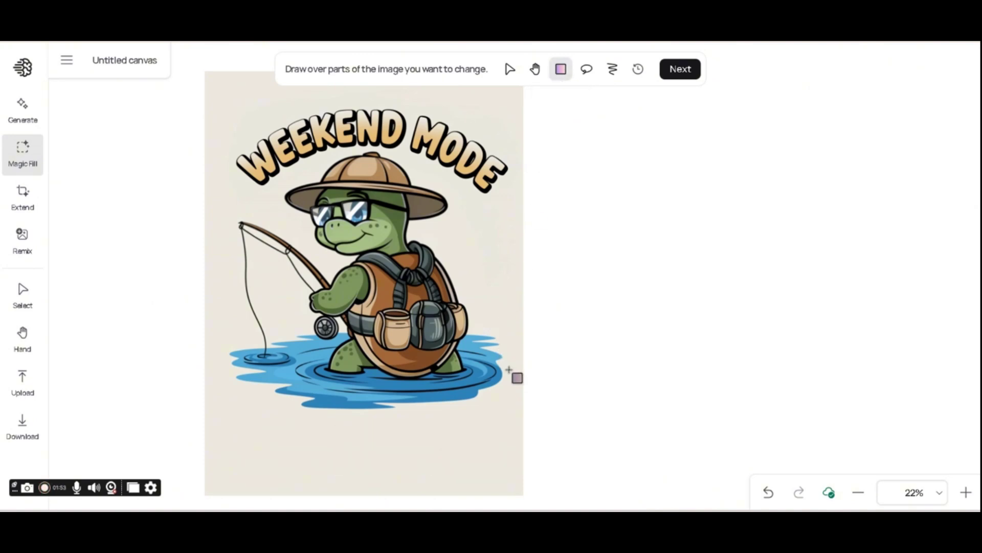
drag(507, 369, 233, 457)
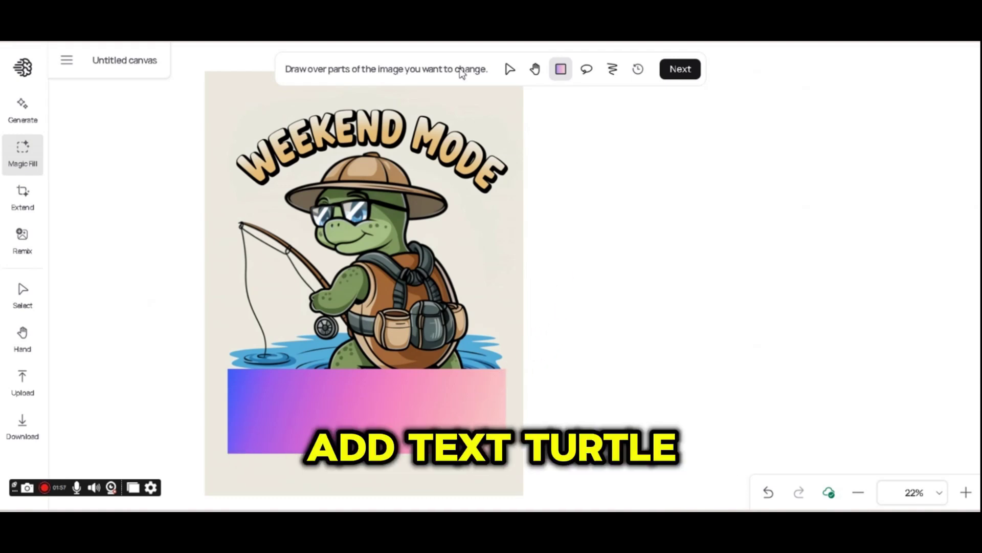
Run Magic Fill in the Design style with the prompt 'add text "turtle vibes" with some decorative elements at the bottom'
click(676, 70)
text(add t)
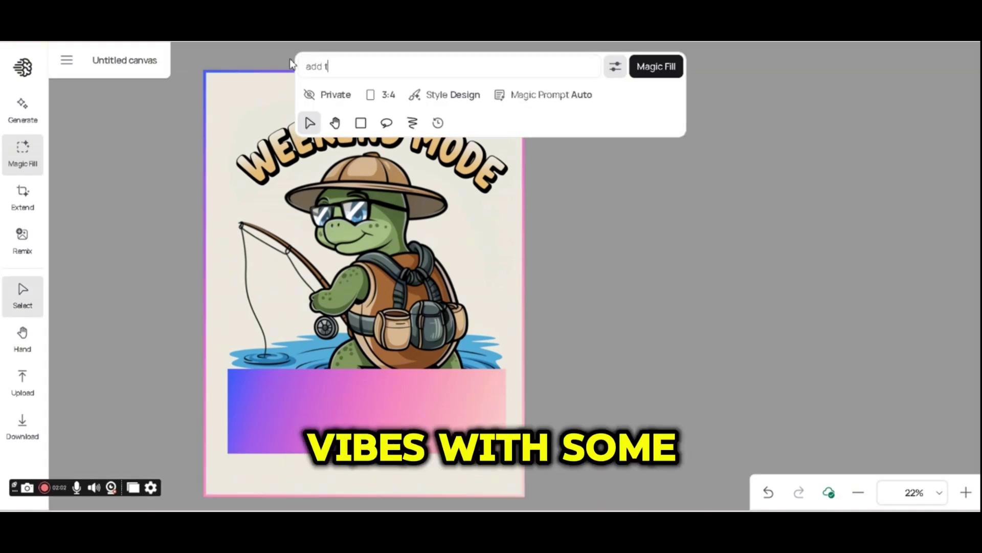
text(ext)
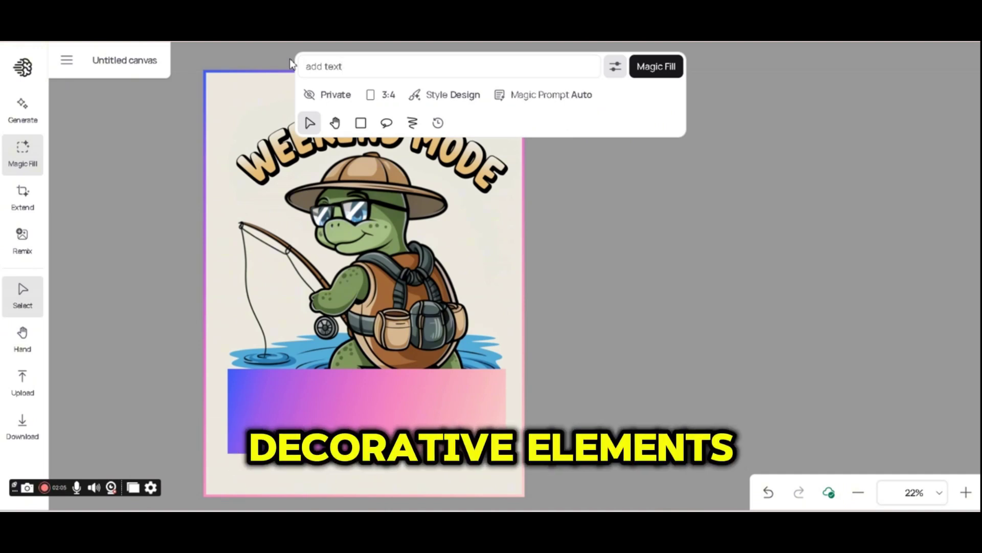
text("t)
text(urtle vib)
text(es" with some decorative elements at the bottom)
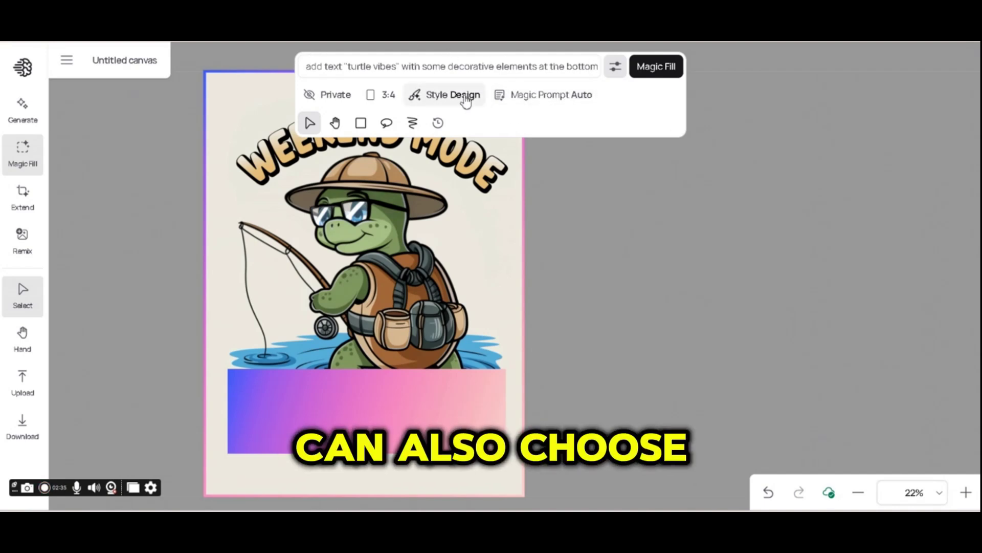
click(466, 98)
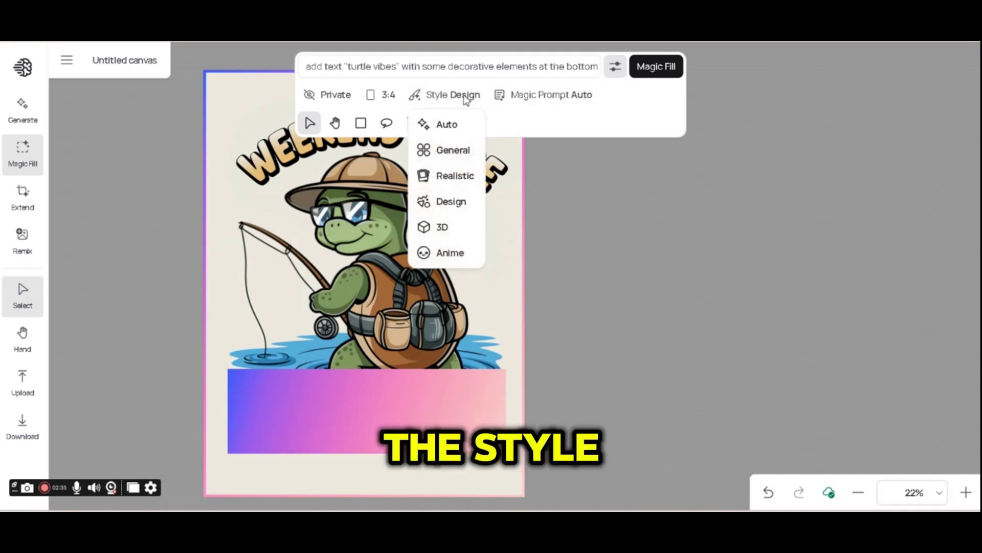
click(455, 205)
click(654, 67)
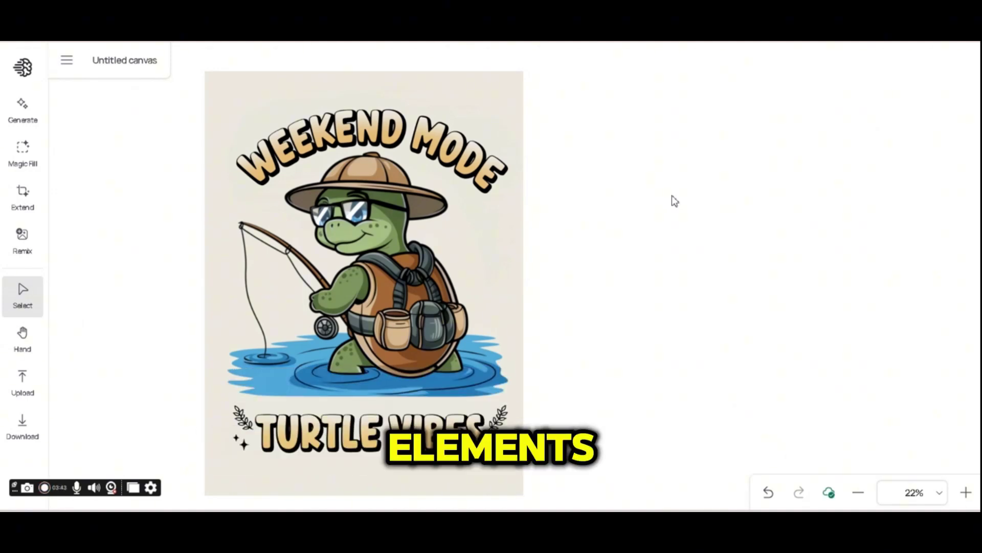
Compare the generated "turtle vibes" variations of the design and choose the fourth one
click(491, 212)
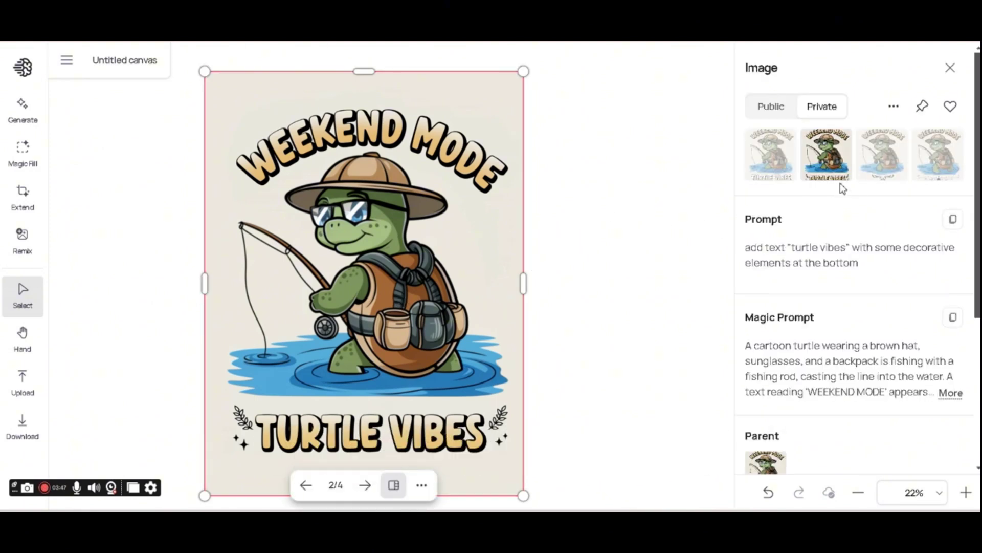
click(778, 169)
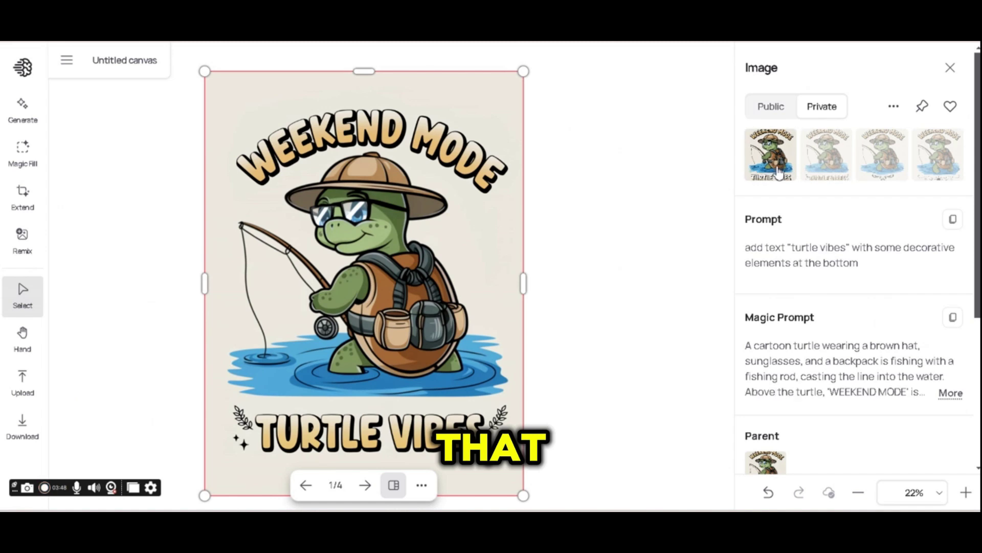
click(829, 165)
click(872, 167)
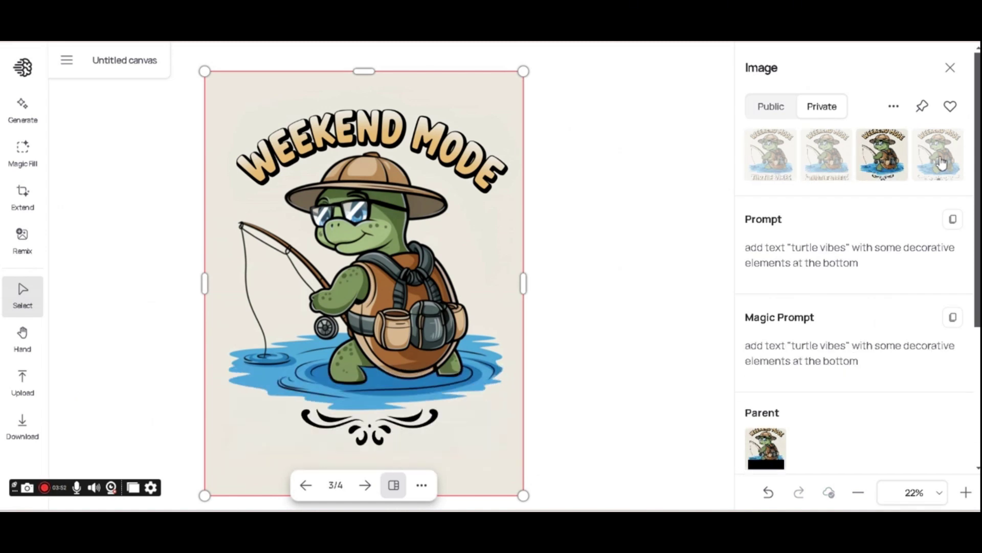
click(940, 161)
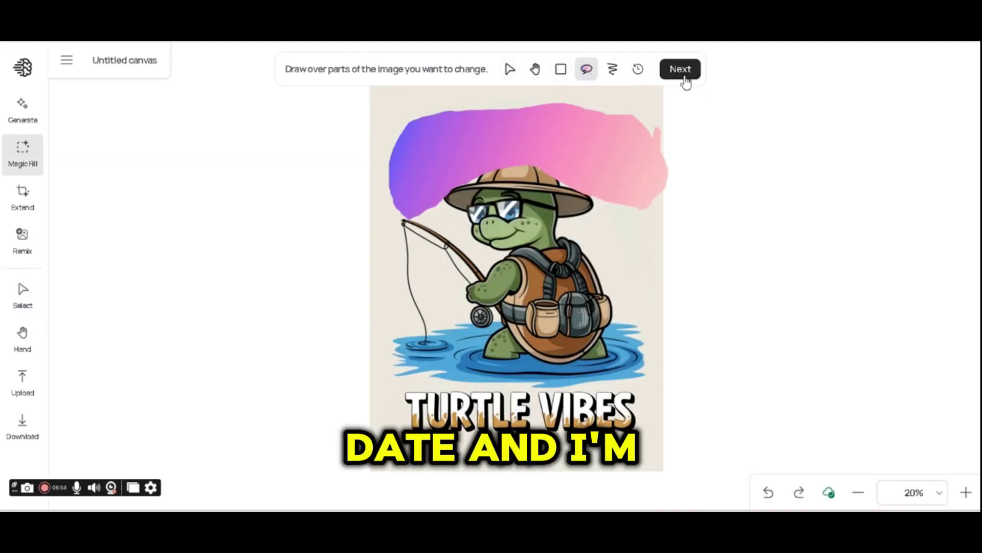
Run Magic Fill on the masked area above the hat with the prompt 'add text "weekend mode" in a nice font' and Magic Prompt off
click(682, 72)
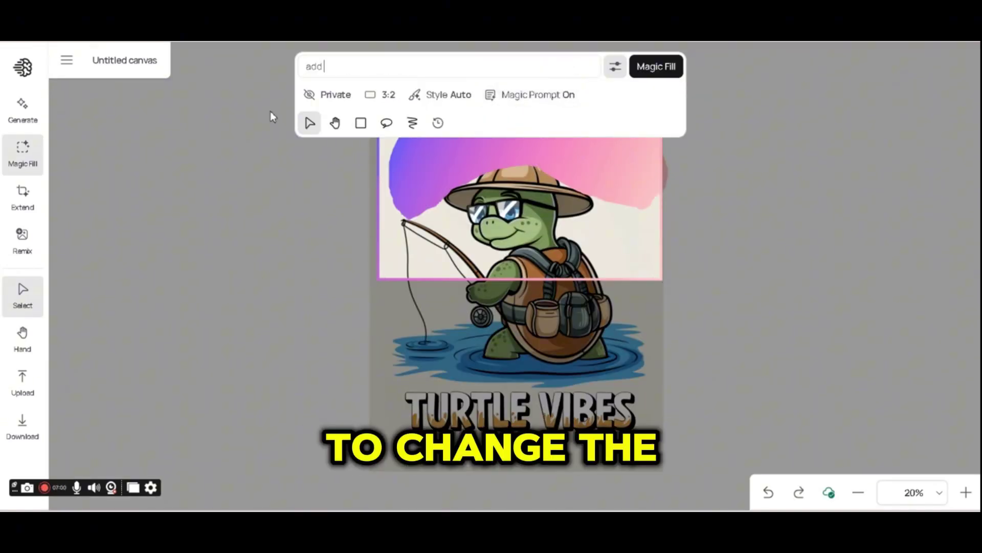
text(text)
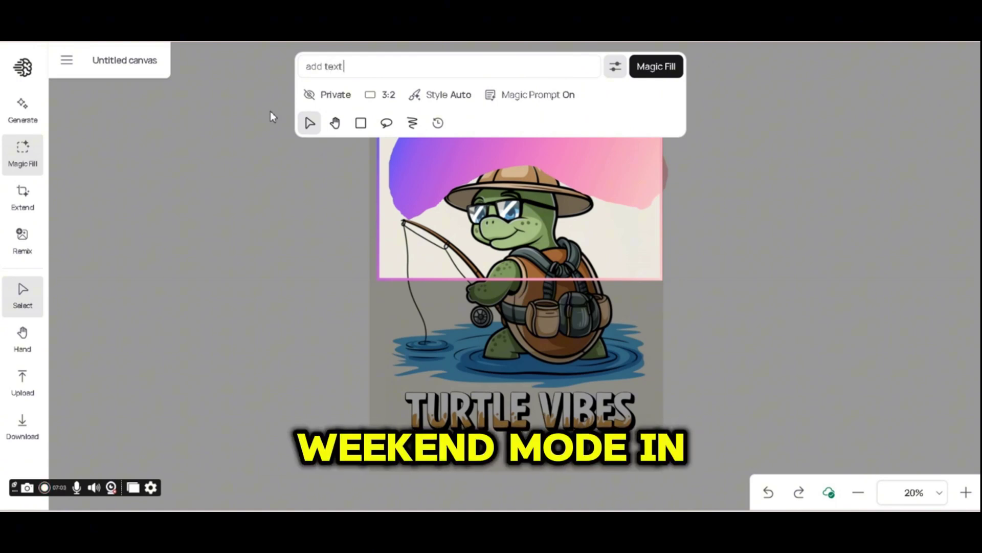
text( "weekend)
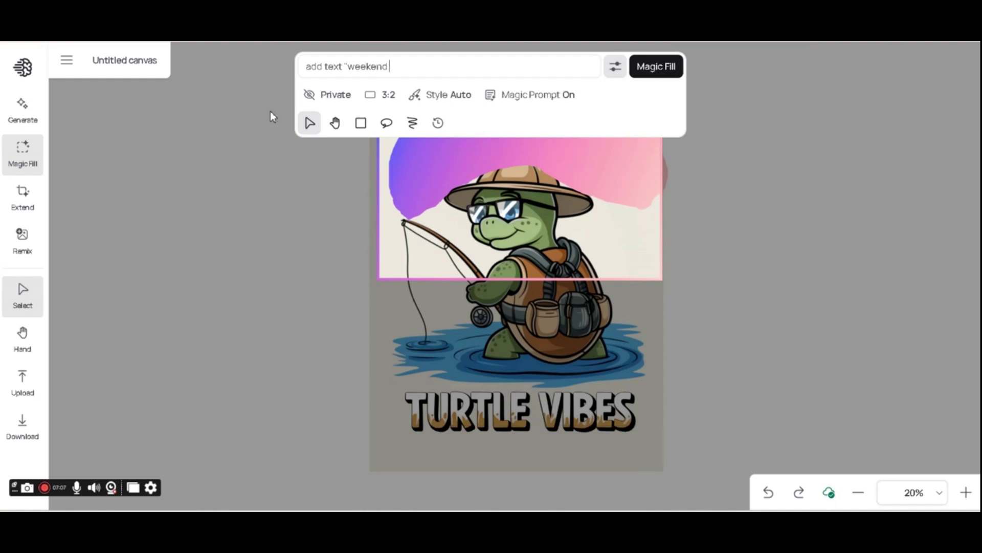
text( mode" in a nice font)
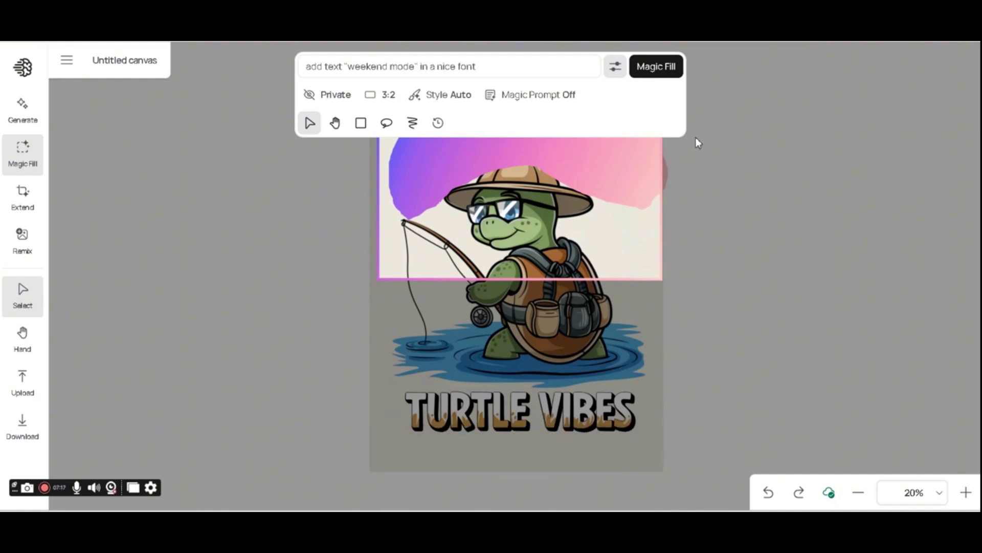
click(677, 77)
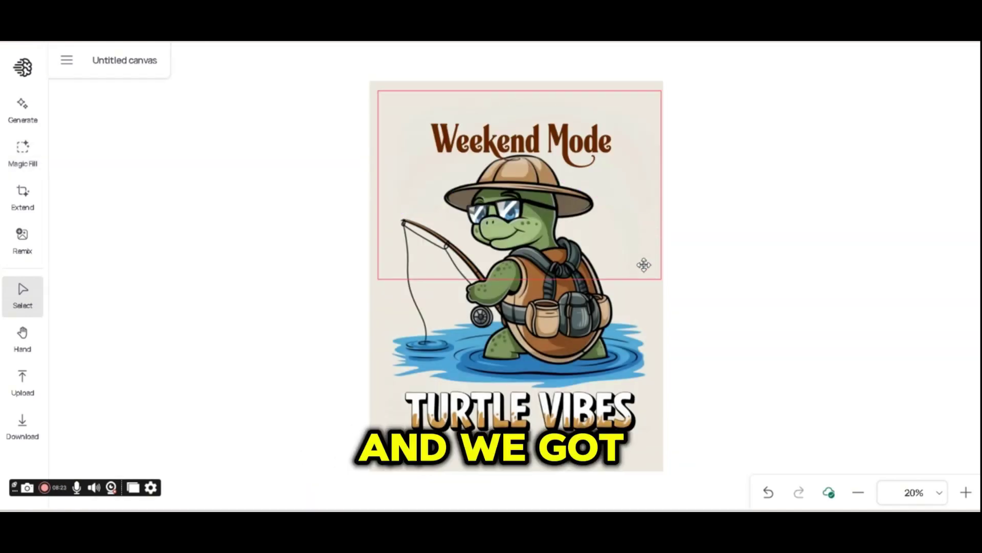
Select the underlying "Turtle Vibes" design, look through its other variations and return to the first one
click(643, 265)
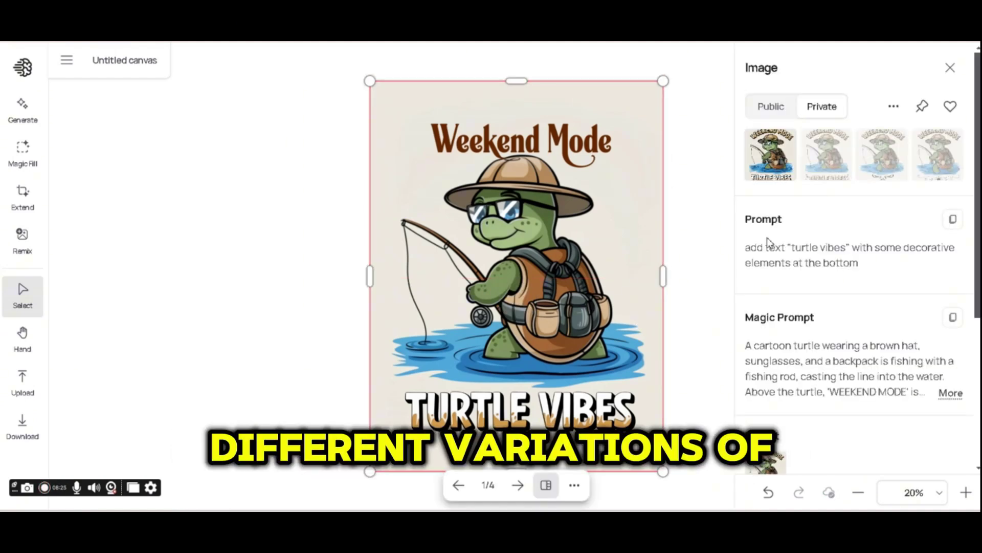
click(826, 177)
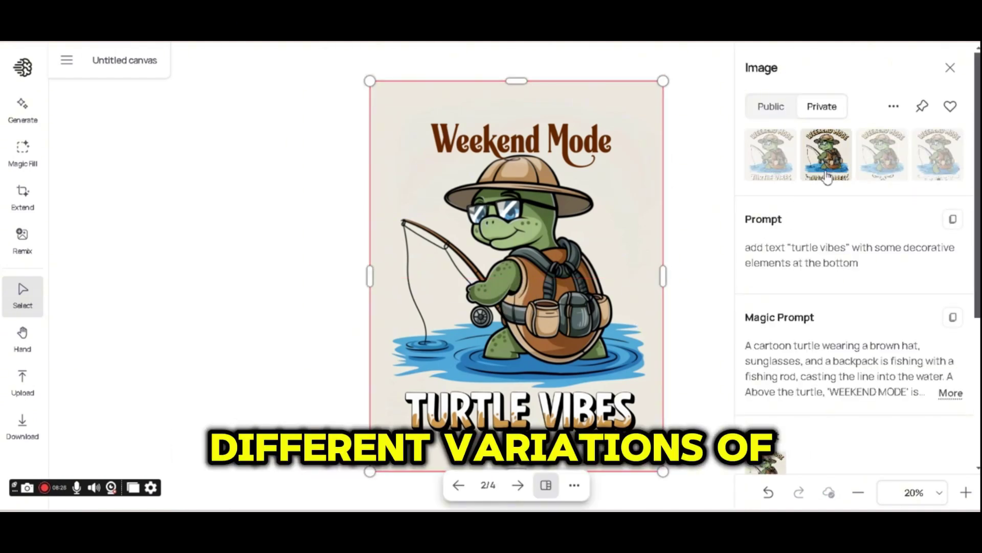
click(880, 171)
click(785, 171)
Select the new "weekend mode" fill, compare its four variations and end on the fourth one with brown lettering
click(579, 144)
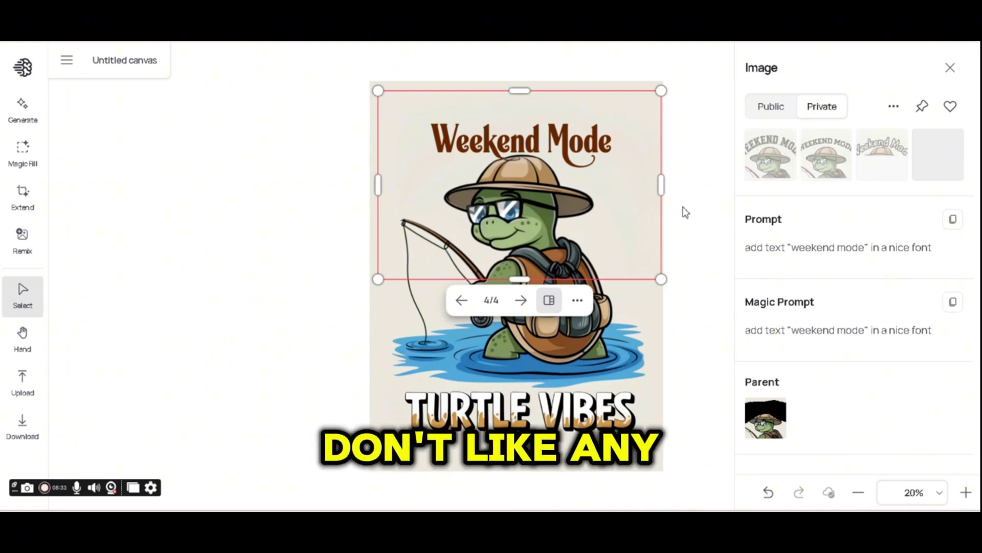
click(771, 168)
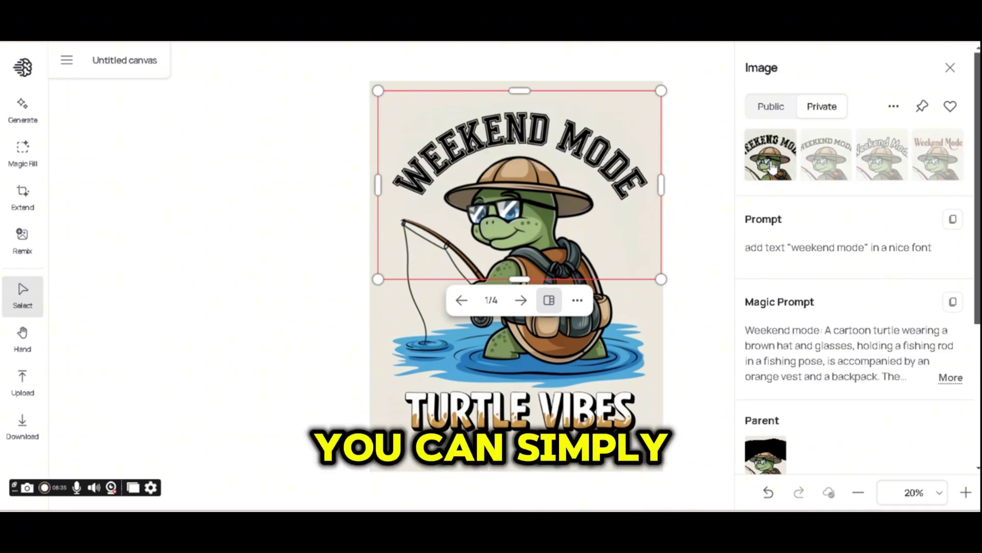
click(834, 166)
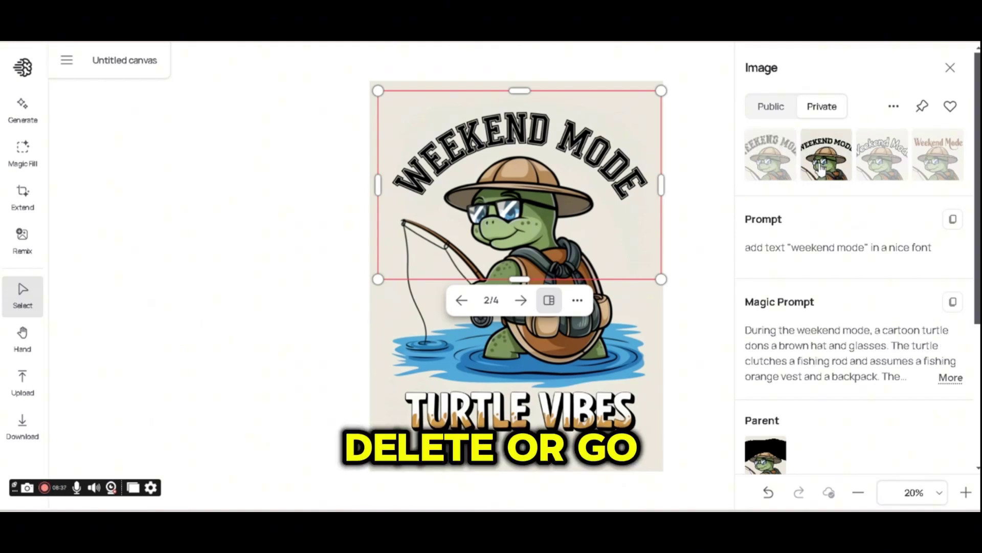
click(879, 164)
click(918, 171)
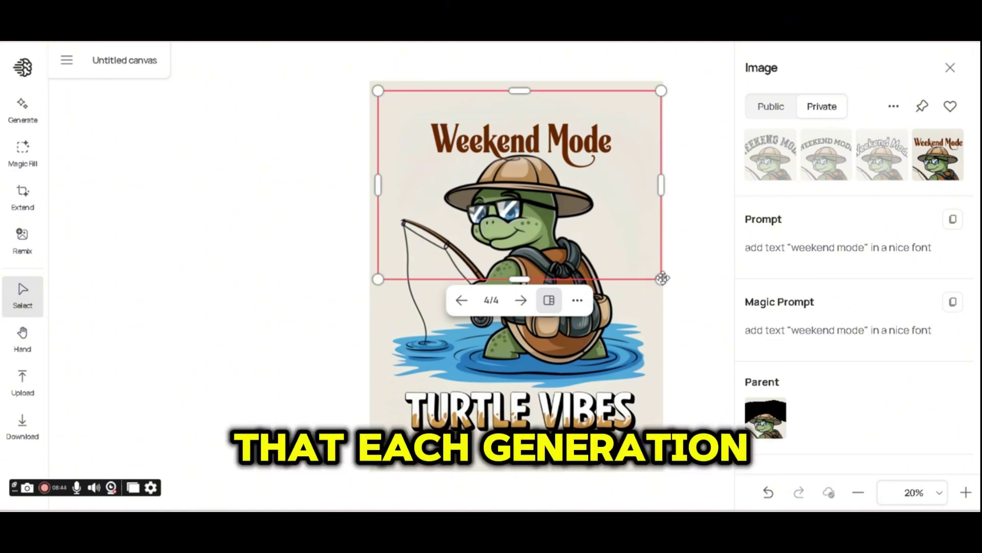
Pull the brown-lettered "Weekend Mode" fill out of the design and delete it from the canvas
click(691, 335)
click(622, 195)
drag(621, 193, 327, 190)
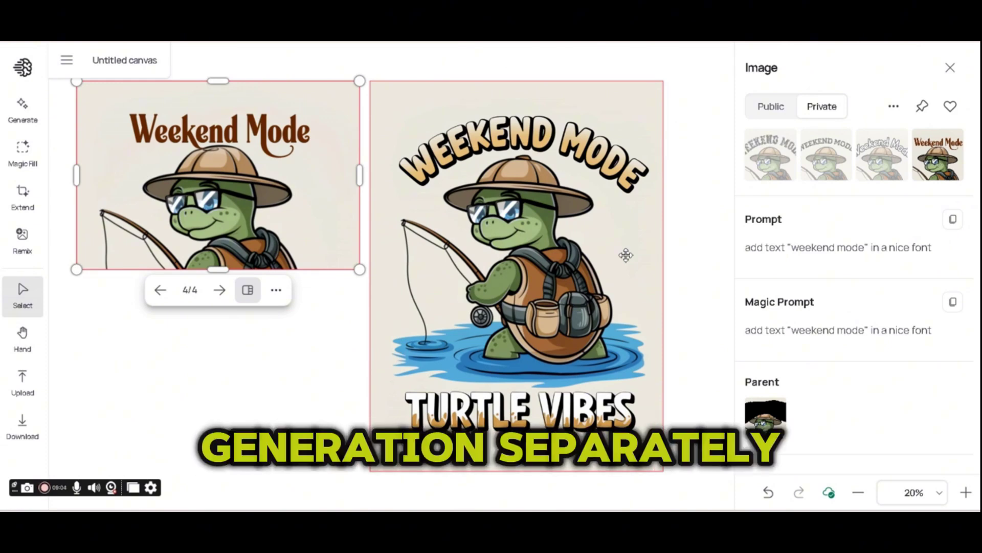
key(Delete)
Spread out the stacked generations, separating the "Turtle Vibes" design, the "Weekend Mode" fill and the large eyeglasses version
click(517, 223)
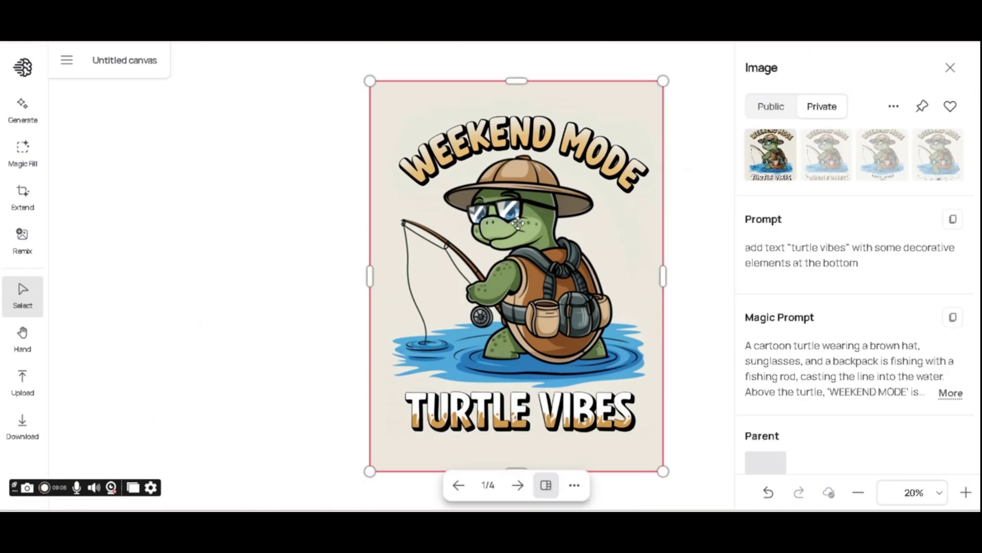
drag(518, 223, 216, 221)
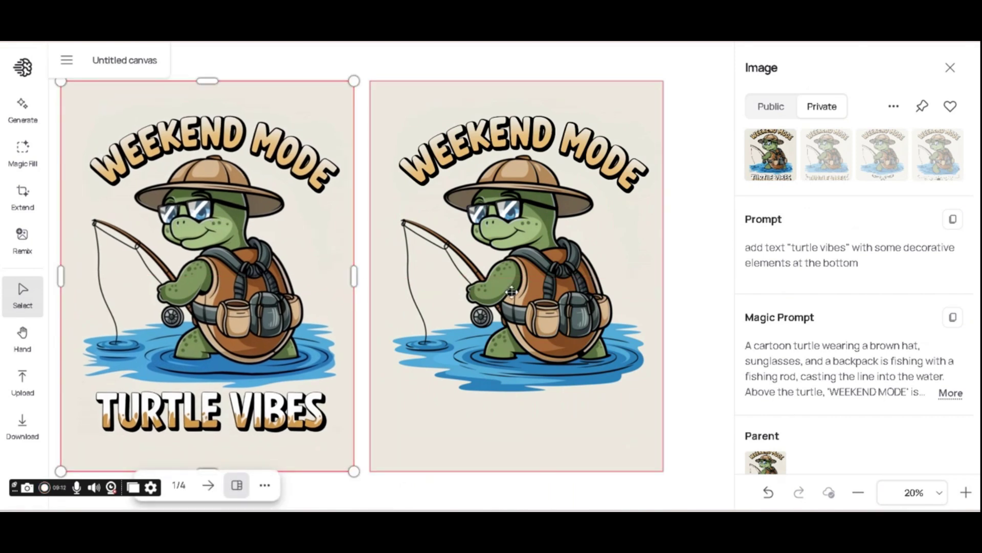
scroll(660, 246, down, 2)
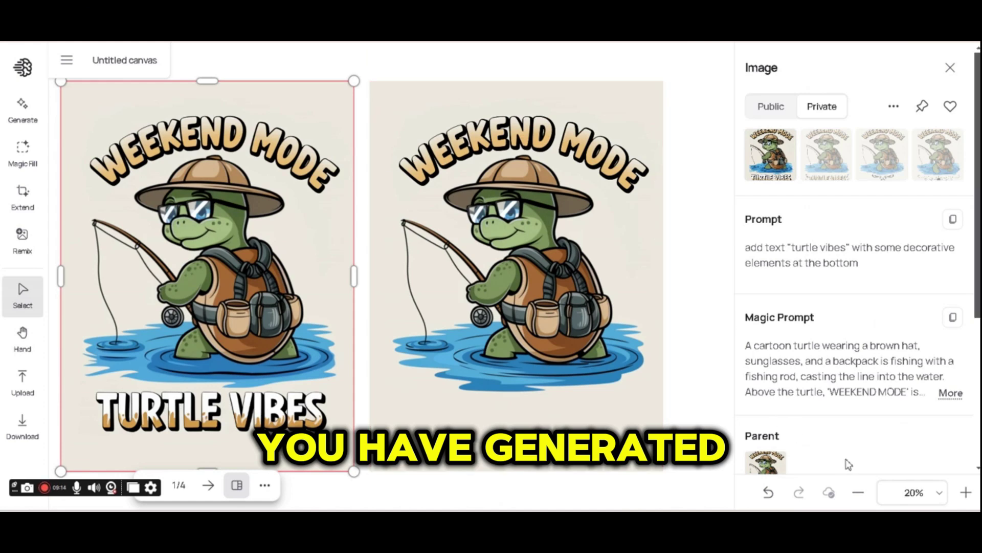
click(850, 491)
click(851, 492)
drag(651, 481, 500, 461)
drag(478, 351, 676, 338)
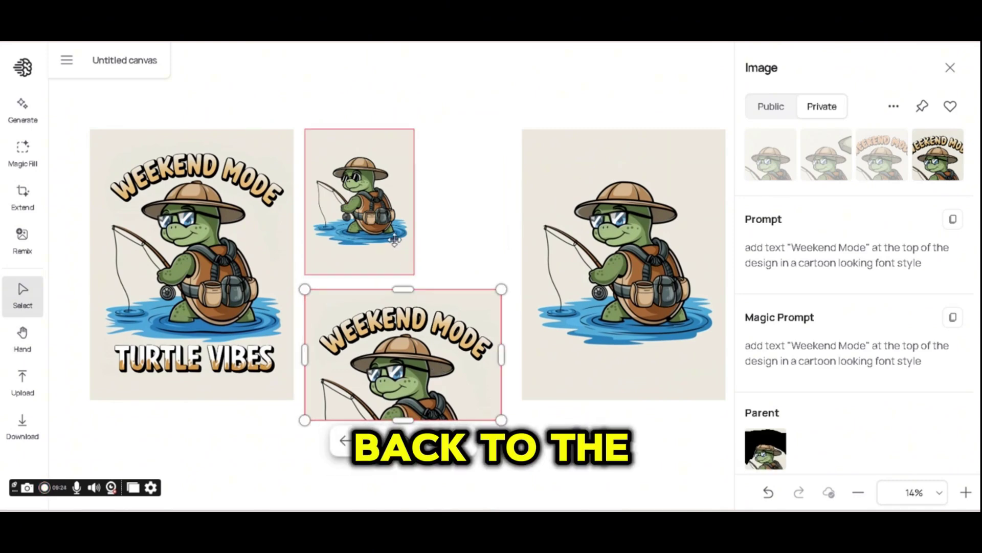
Arrange the two small turtle images side by side between the large designs and nudge the "Weekend Mode" fill up beneath them
drag(394, 239, 488, 120)
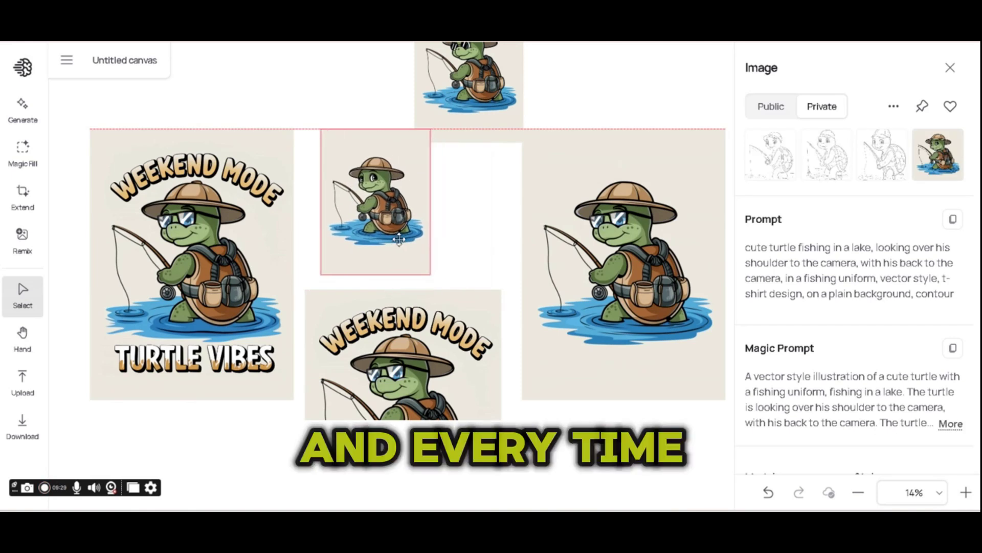
drag(384, 245, 384, 245)
click(489, 105)
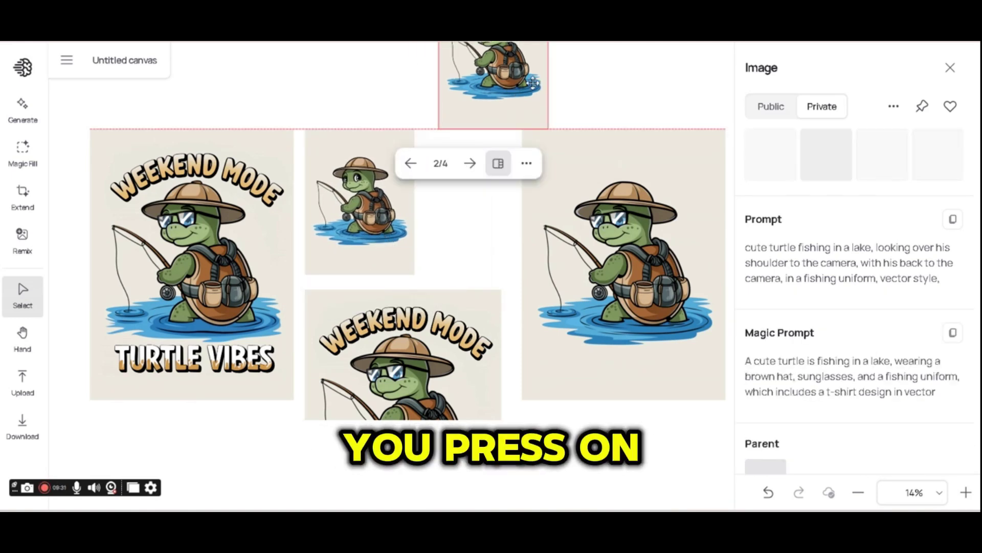
drag(489, 105, 489, 241)
click(399, 255)
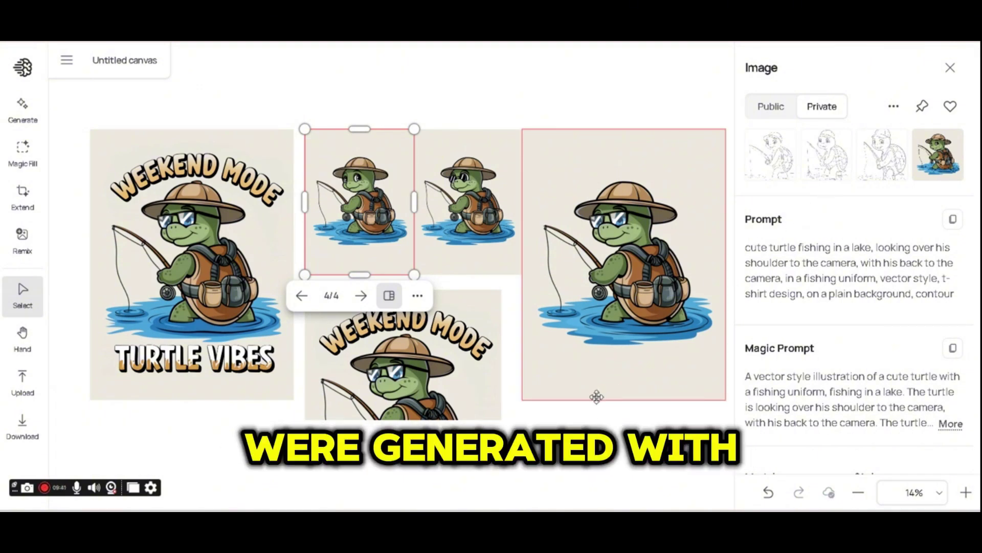
click(474, 403)
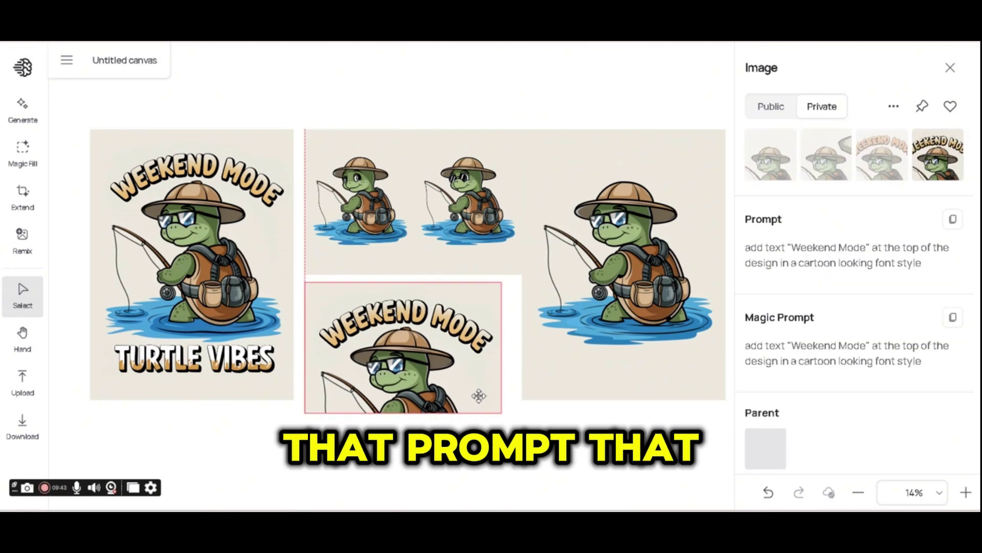
click(509, 441)
Enlarge the finished "Turtle Vibes" design and place it to the left of the other images, partly overlapping them
click(295, 317)
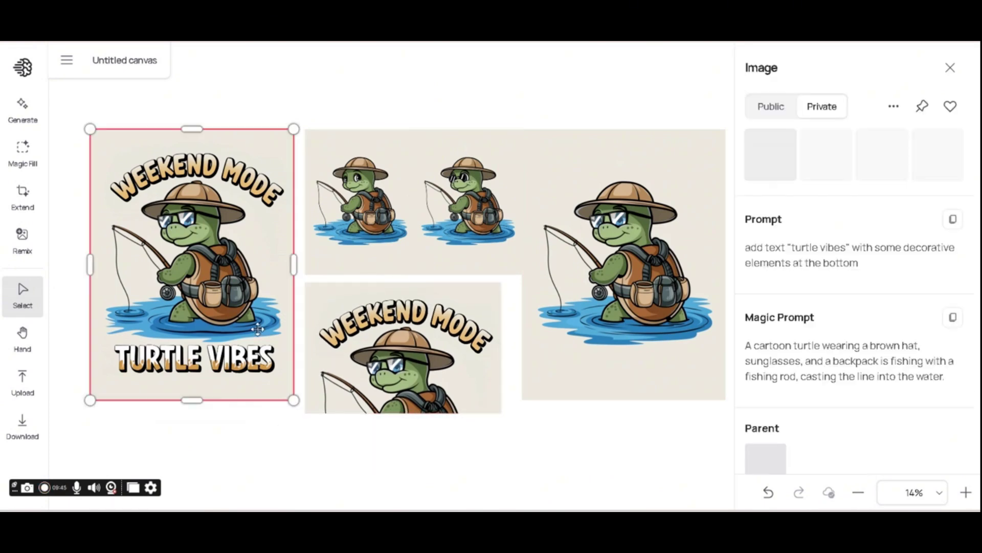
drag(294, 317, 522, 275)
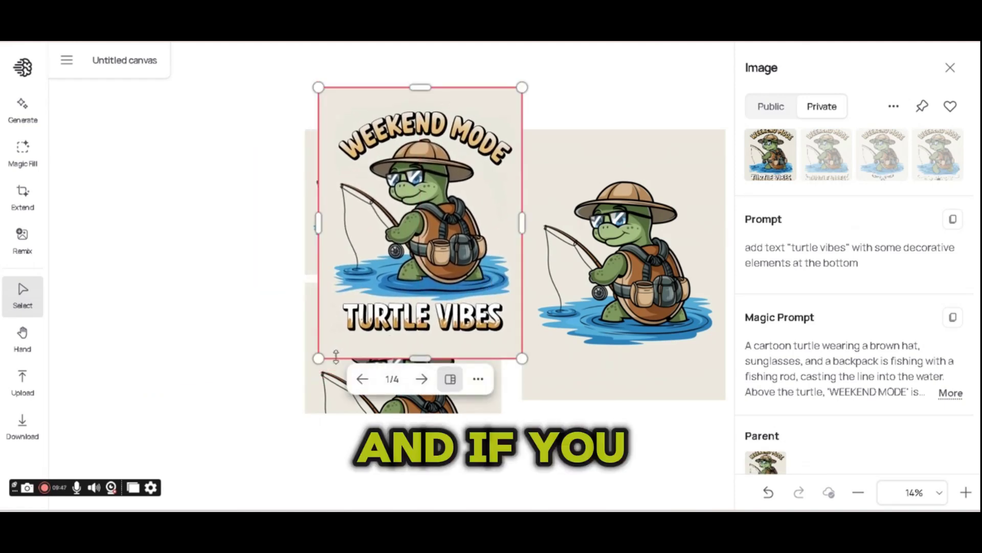
drag(320, 359, 253, 438)
drag(386, 338, 207, 337)
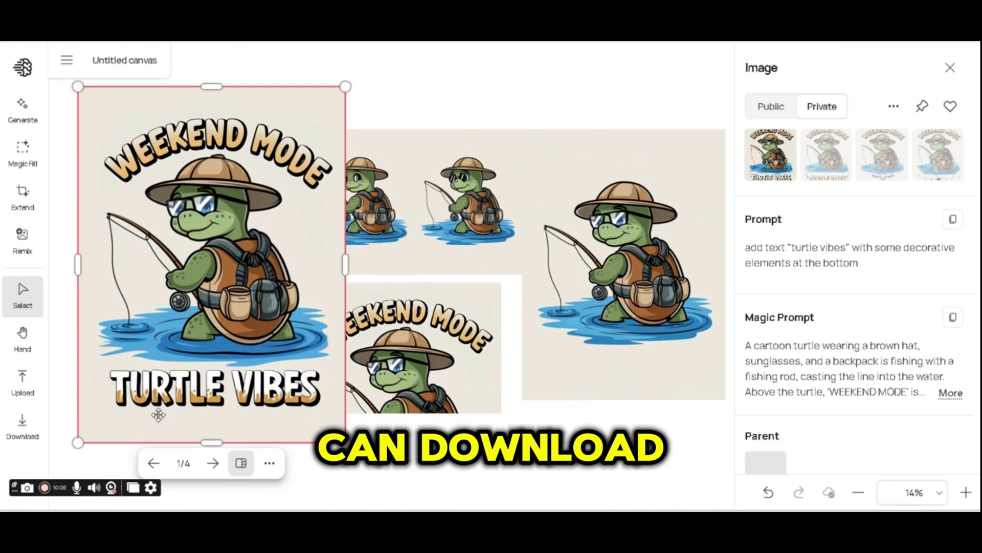
Download the finished "Turtle Vibes" design as a PNG at 100% quality
click(269, 466)
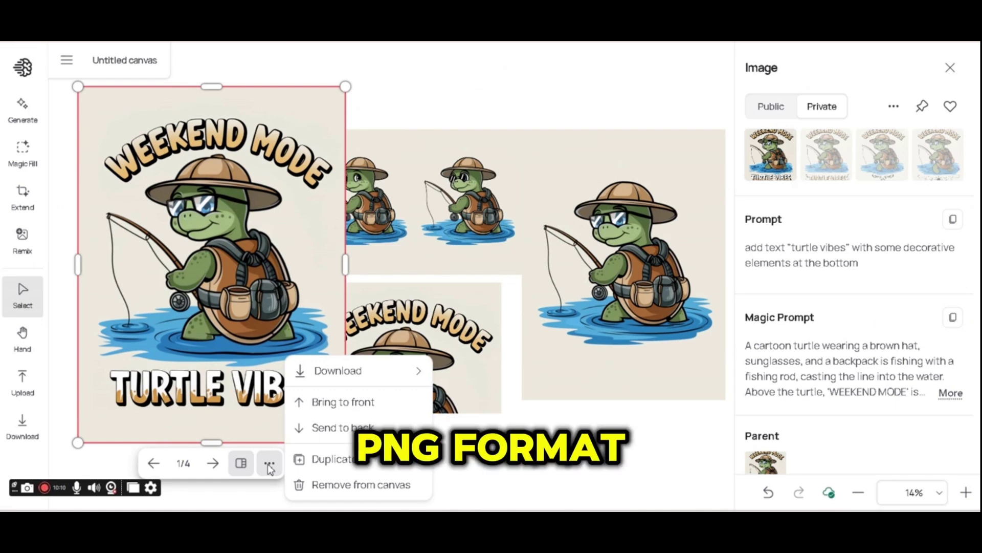
mouse_move(414, 376)
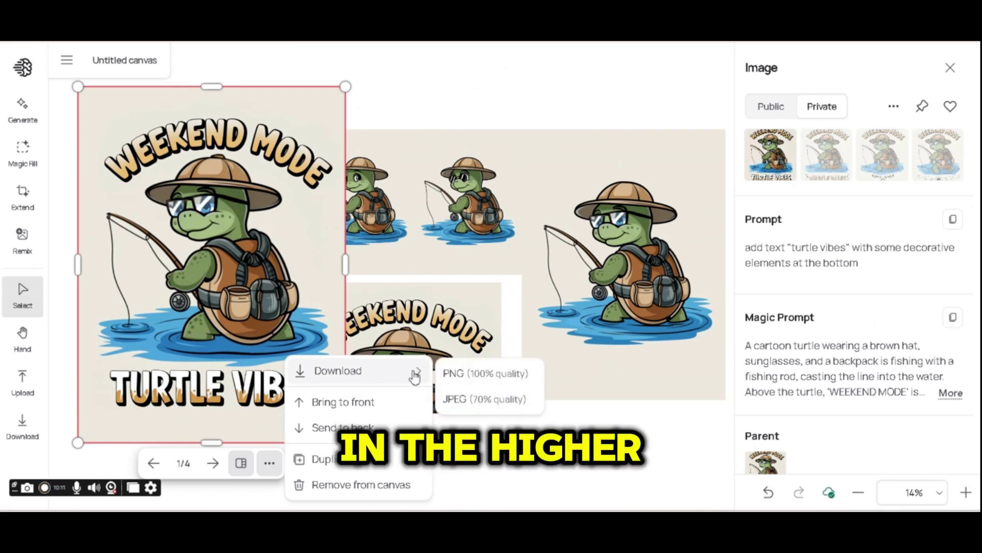
click(470, 376)
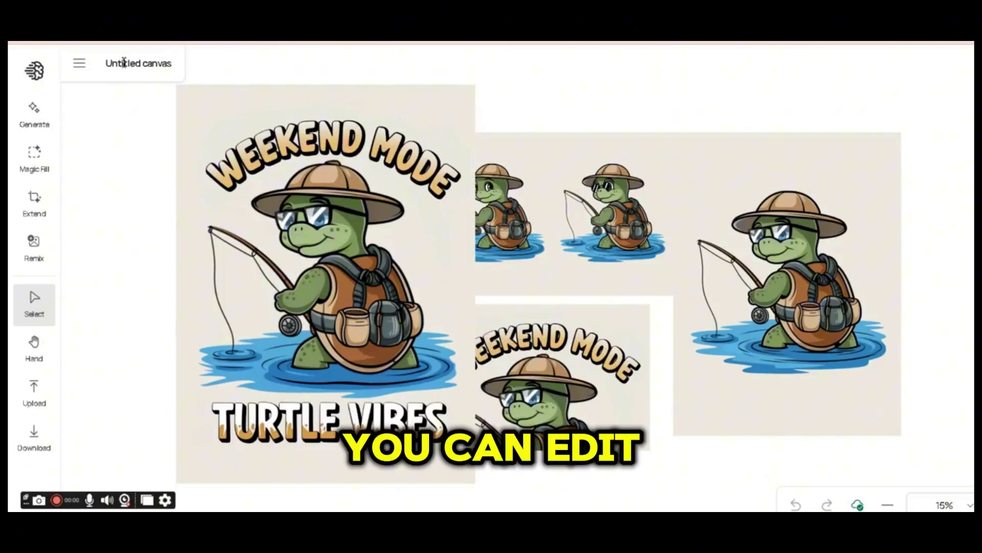
Open the list of canvases and rename the current untitled canvas to "Weekend Mode"
click(78, 63)
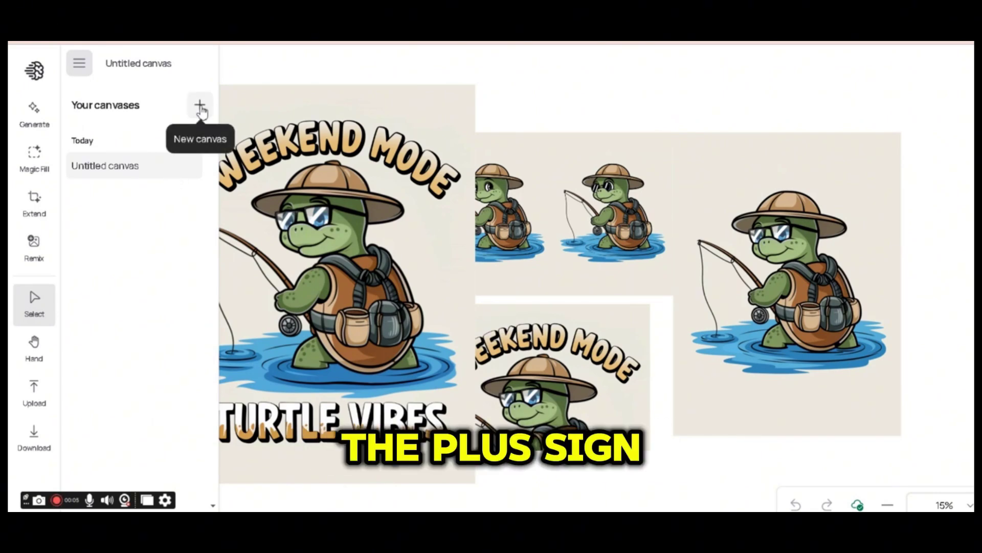
click(190, 172)
click(235, 171)
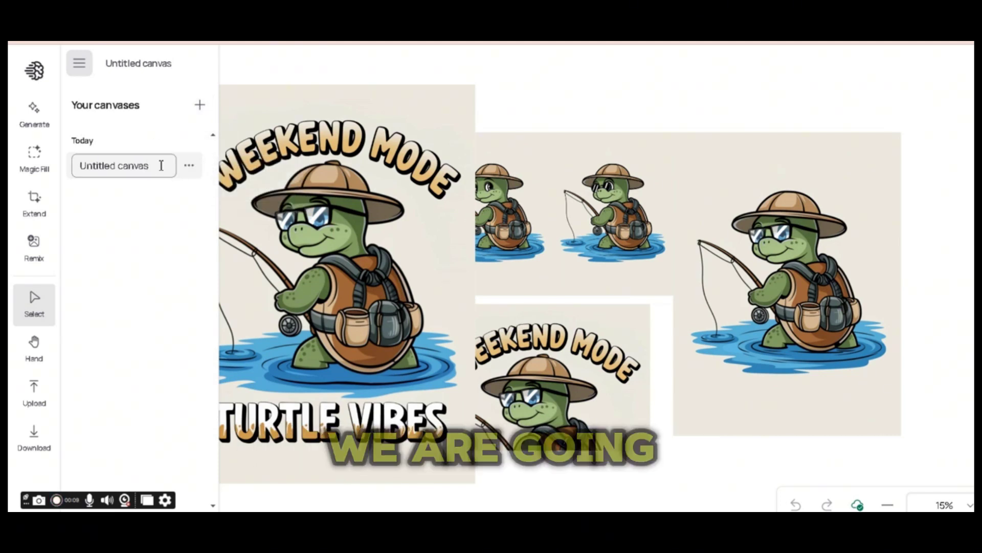
drag(161, 164, 68, 170)
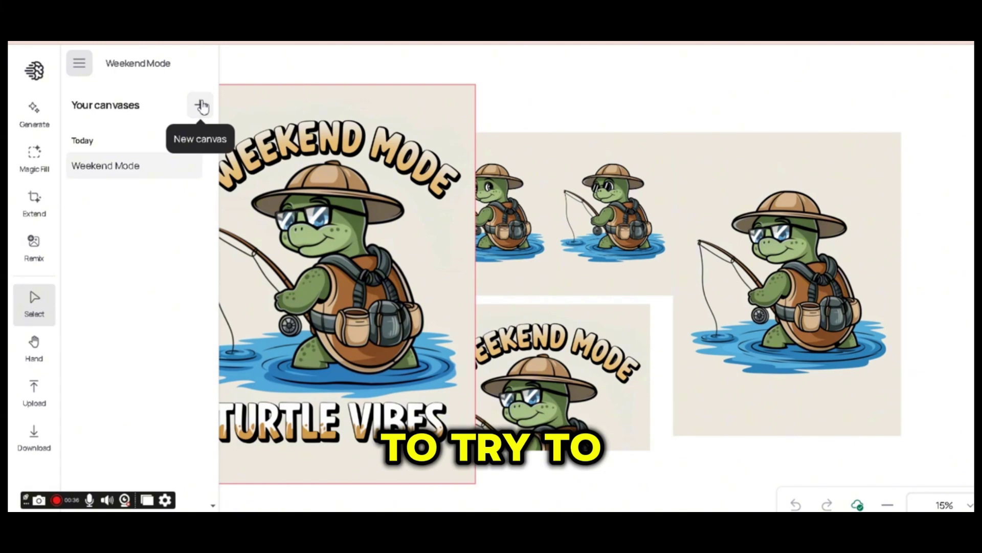
Create a new canvas and upload the image of the raccoon eating ice cream to it
click(202, 106)
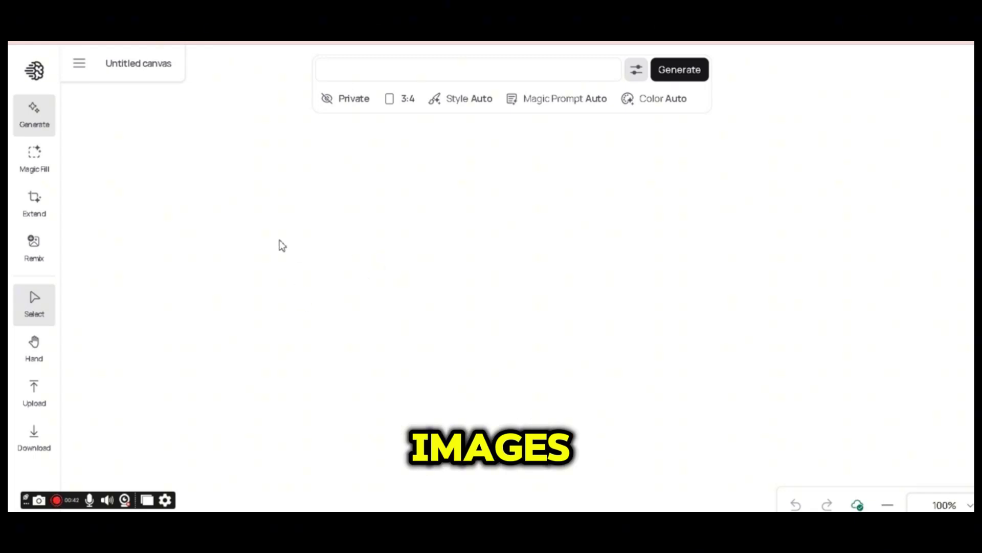
click(37, 398)
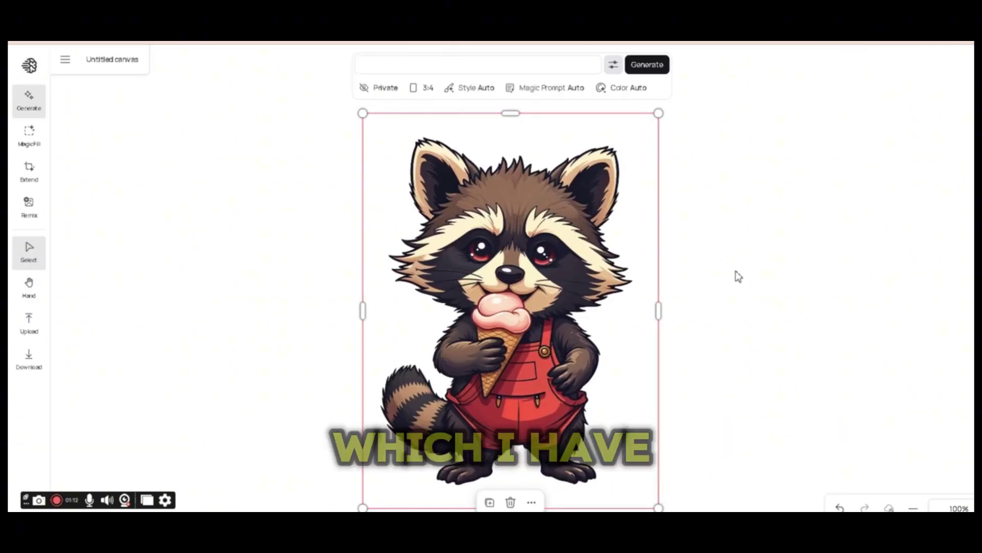
Scale the raccoon image down and move it aside to leave free space on its right
drag(551, 259, 643, 263)
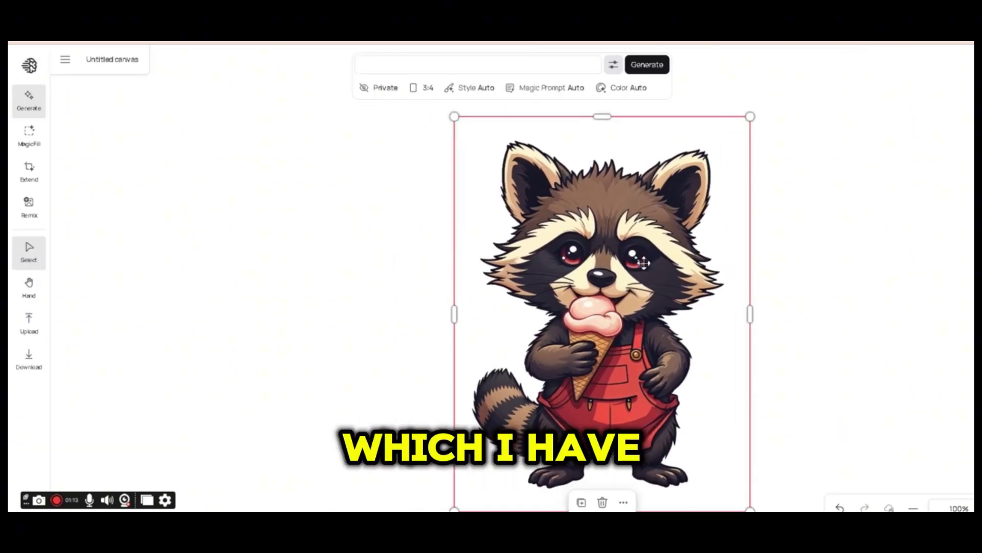
drag(695, 291, 674, 287)
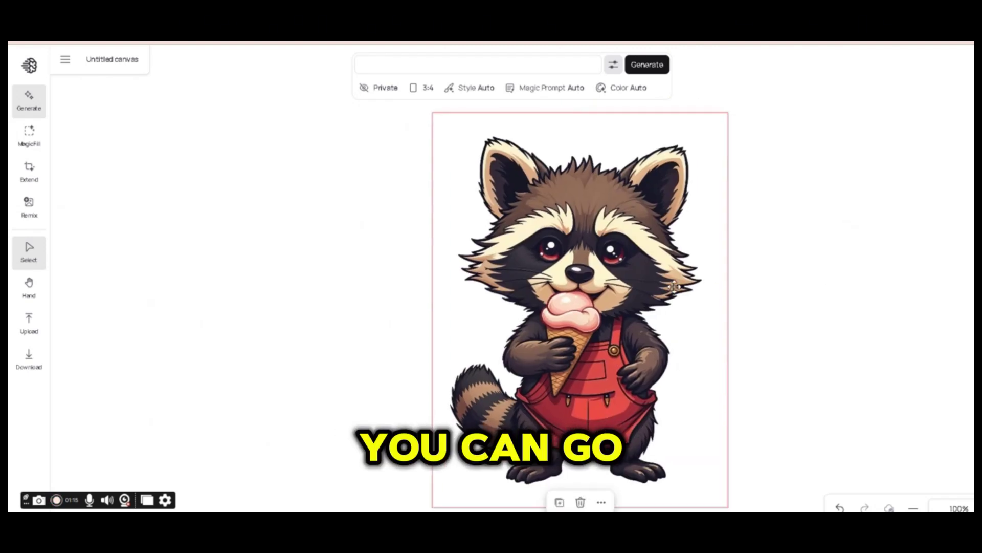
drag(729, 114, 653, 212)
drag(540, 267, 305, 164)
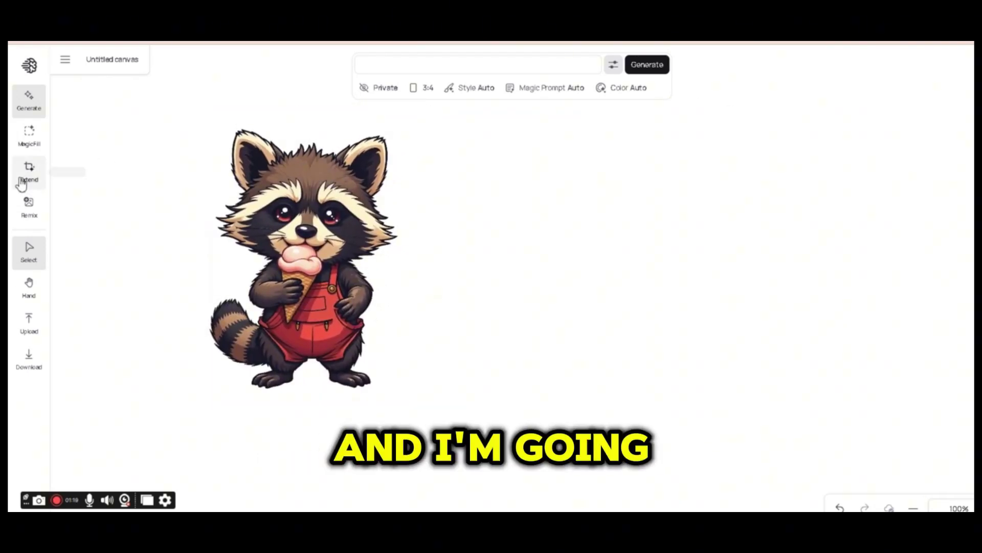
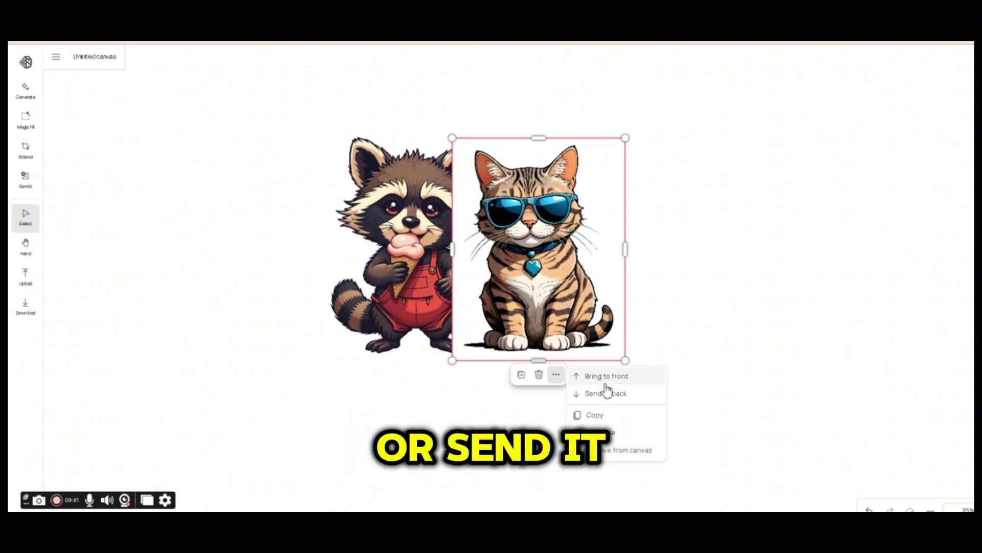
Send the cat image behind the raccoon, nudge the cat into place, and scale the raccoon down to suit it
click(605, 392)
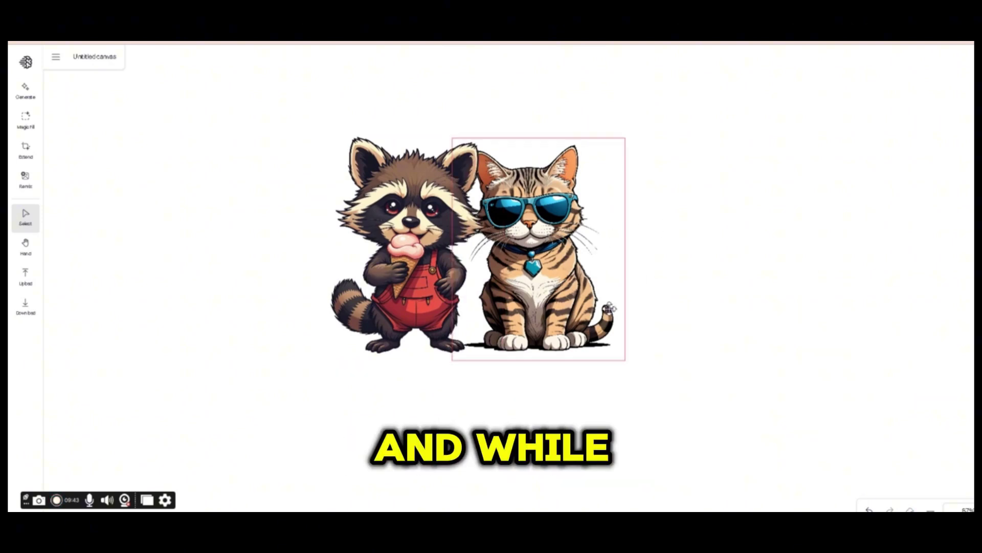
drag(581, 198, 579, 194)
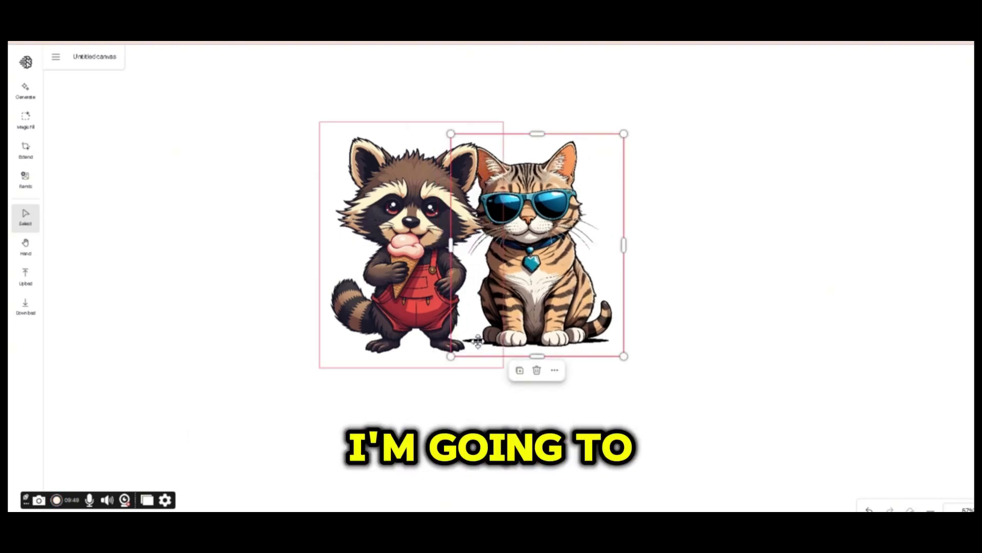
drag(394, 298, 387, 296)
drag(312, 367, 365, 328)
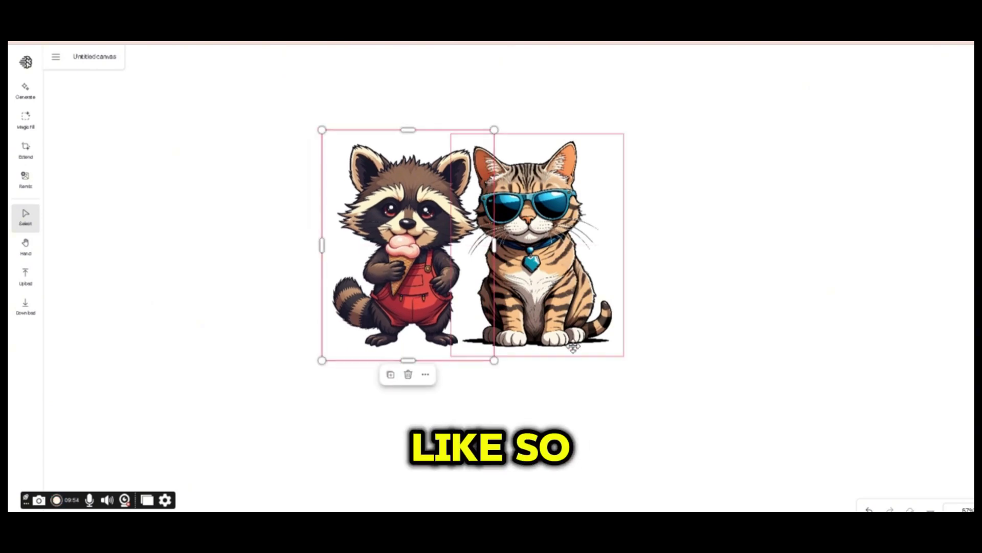
click(574, 348)
click(711, 281)
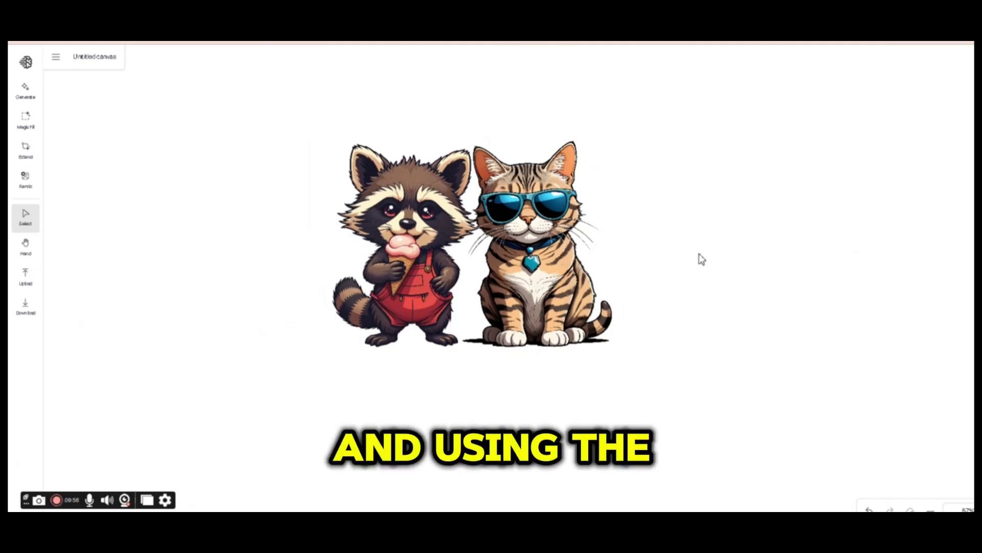
Scale the cat image down slightly and shift the raccoon to line up beside it
click(614, 150)
drag(615, 149, 621, 153)
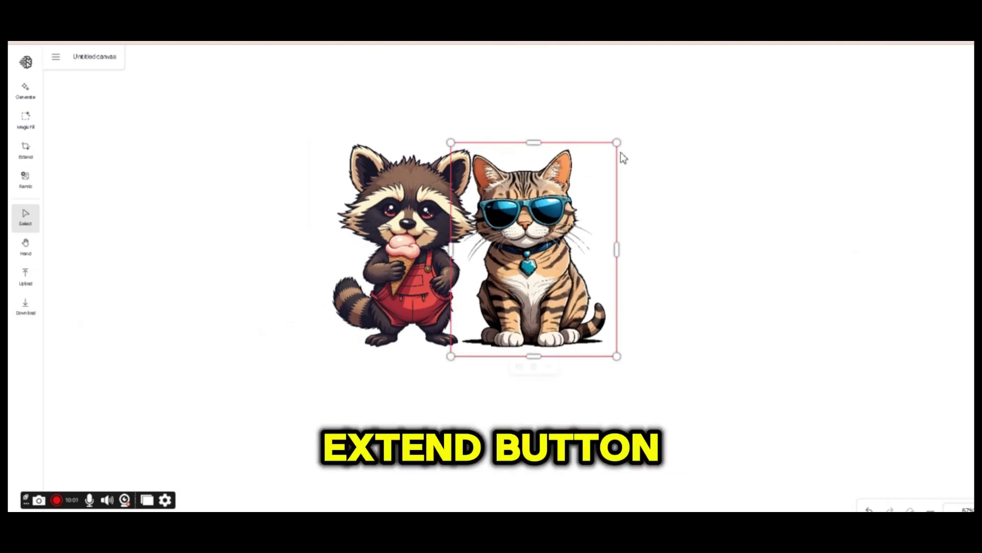
drag(353, 332, 359, 337)
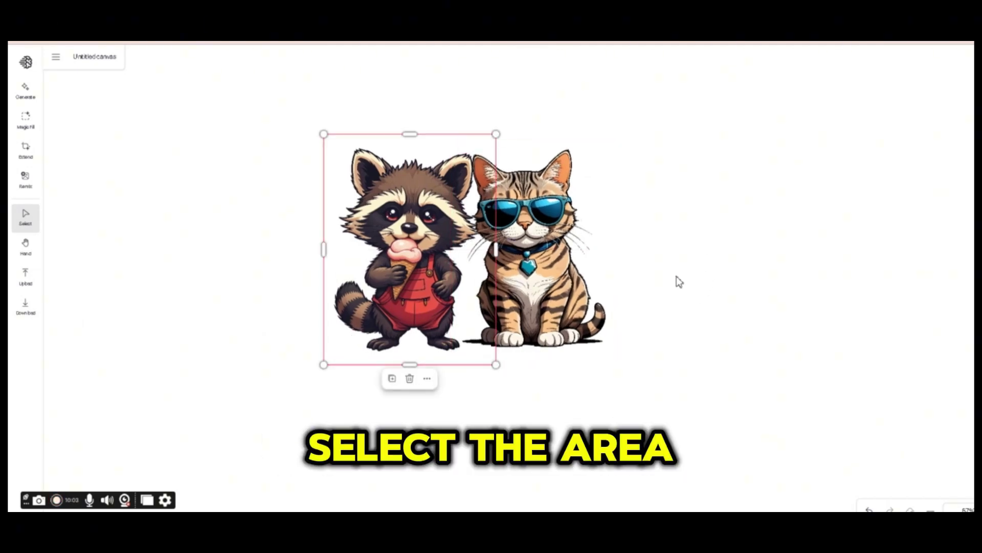
click(680, 282)
Set up a 14:17 Extend frame around both characters with free space above and below them
scroll(681, 284, up, 2)
click(25, 152)
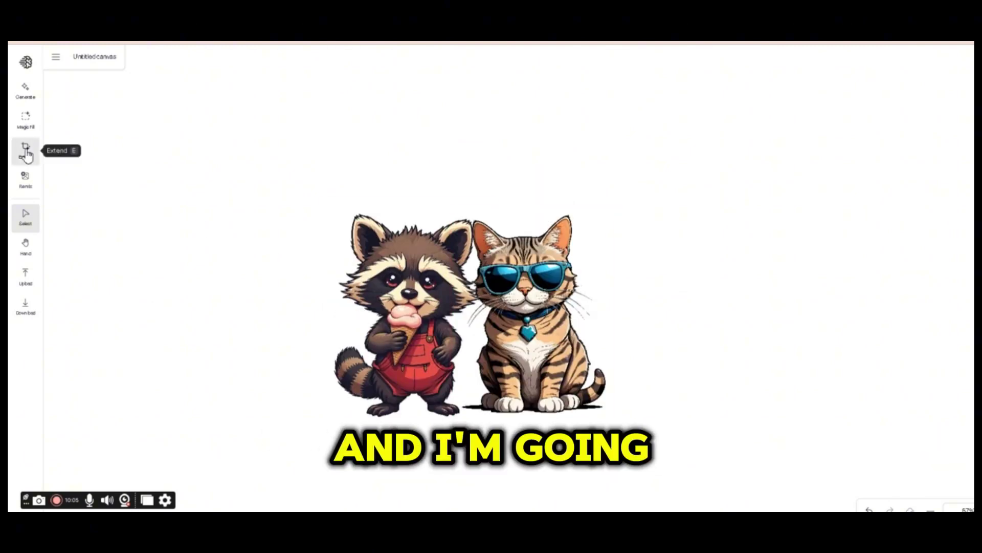
drag(429, 314, 305, 313)
drag(389, 67, 599, 60)
Enter the Extend prompt: Add the text "Friends forever" at the top and add the text "Cool Vibes" at the bottom
click(589, 61)
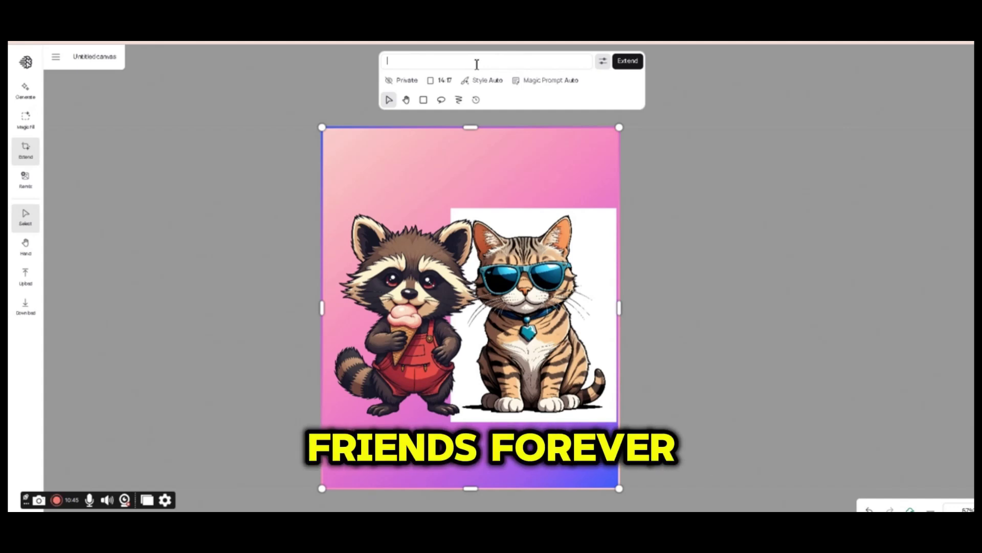
text(Add the tex)
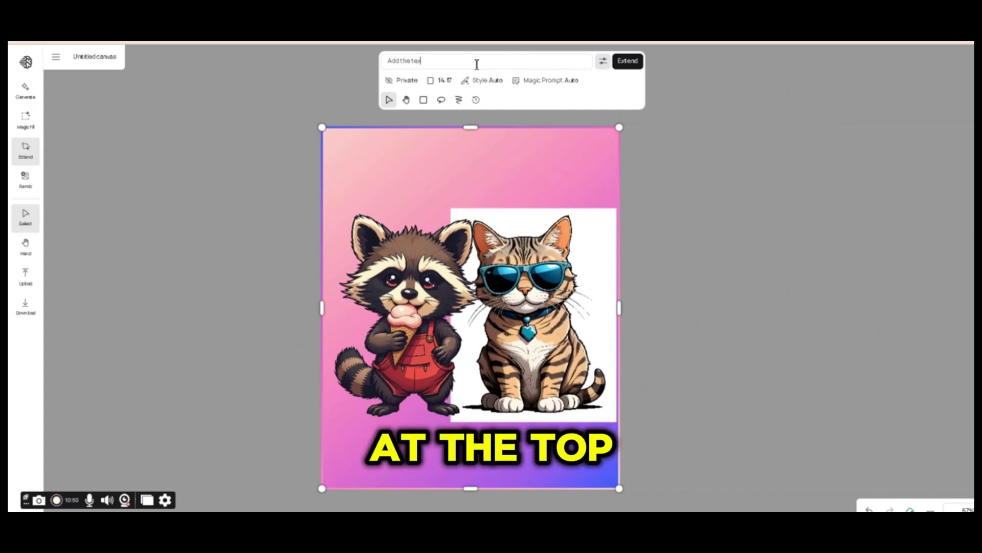
text(t "Frie)
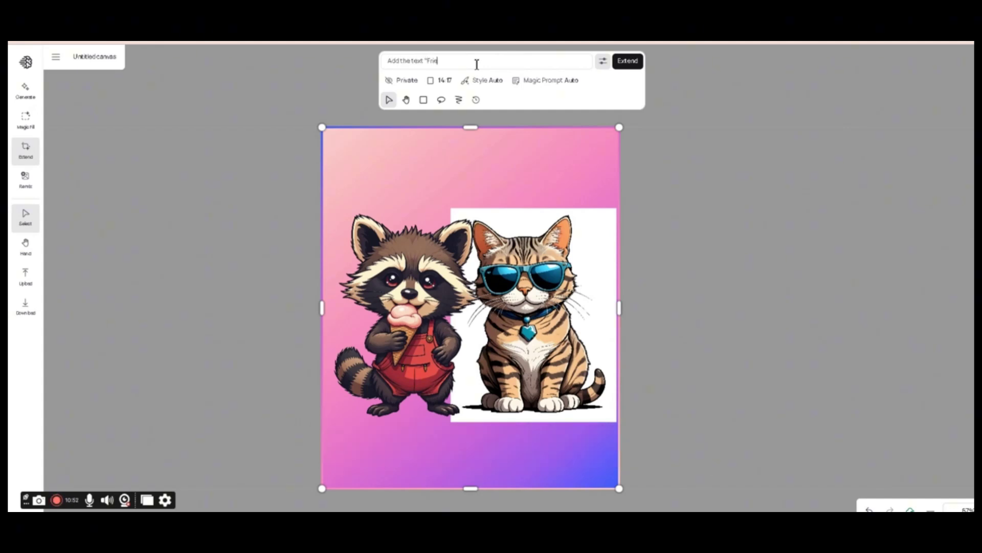
text(nds foreve)
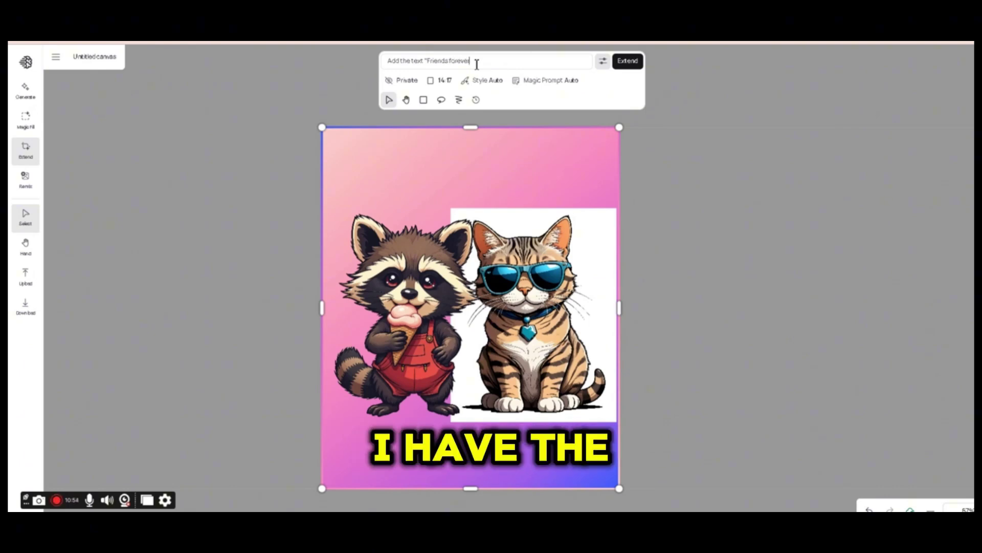
text(r)
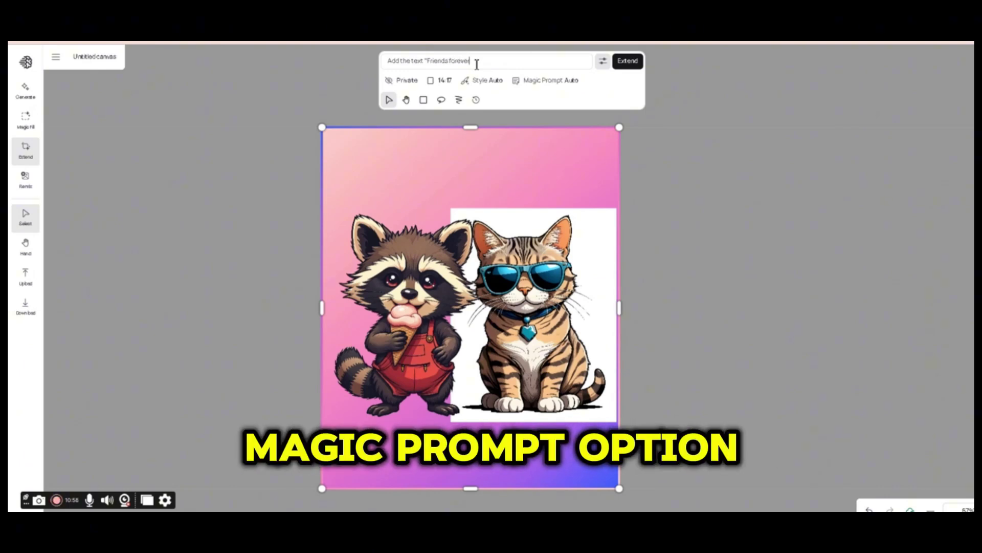
text(" at the to)
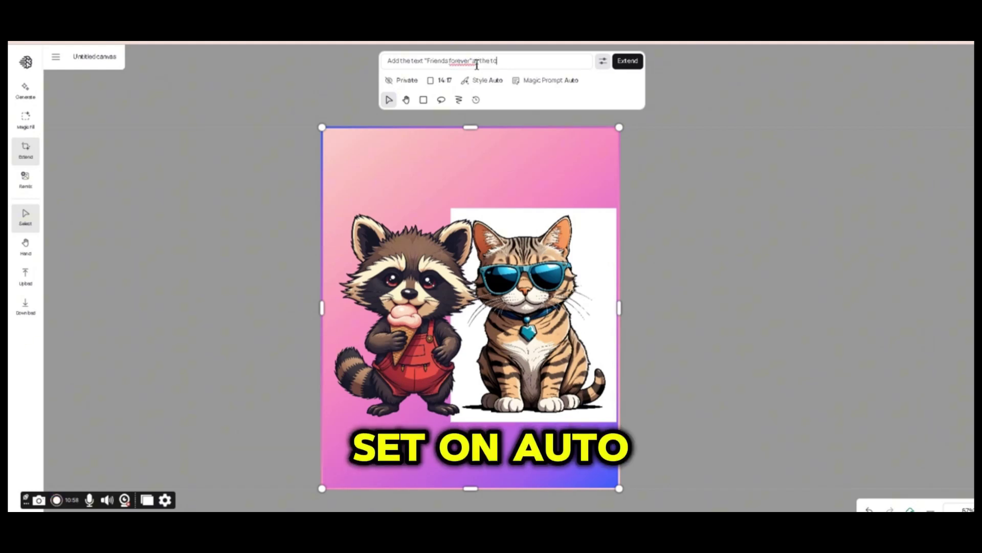
text(p)
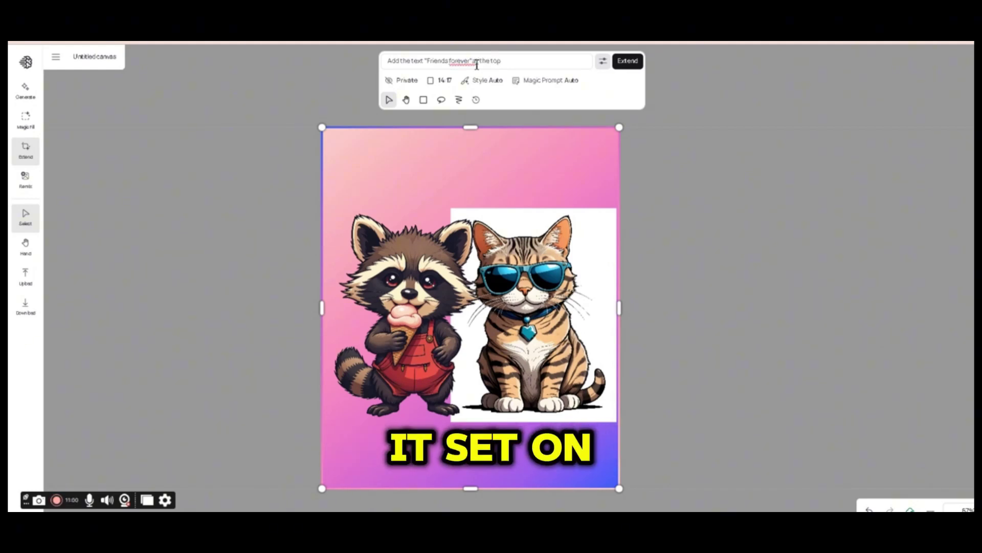
text( an)
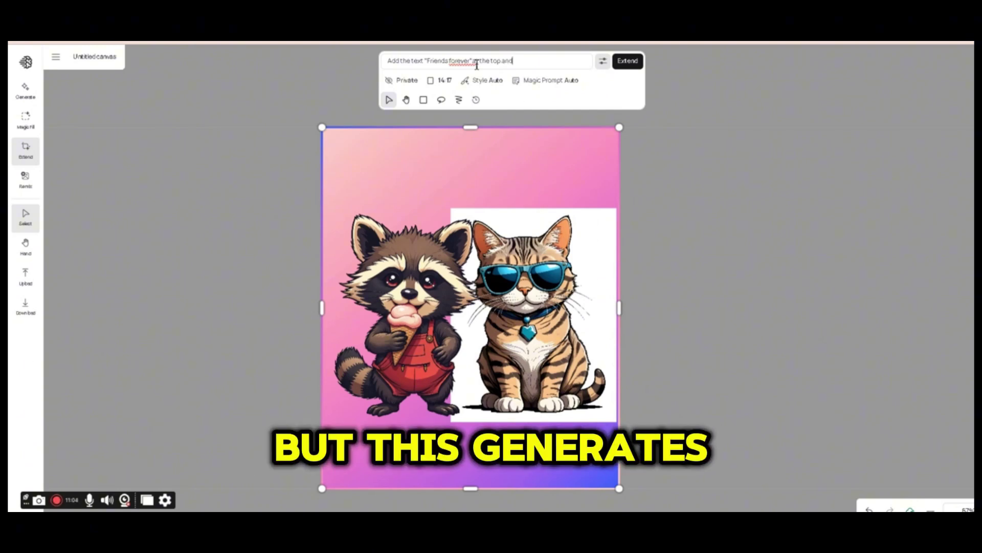
text(d)
text( add backgro)
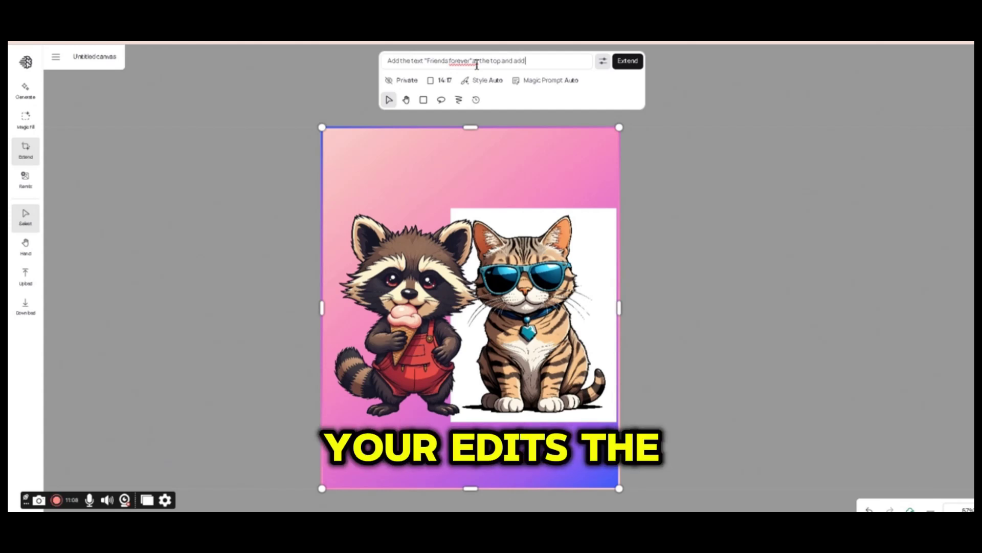
key(BackSpace)
key(BackSpace)
key(BackSpace)
key(BackSpace)
key(BackSpace)
key(BackSpace)
key(BackSpace)
key(BackSpace)
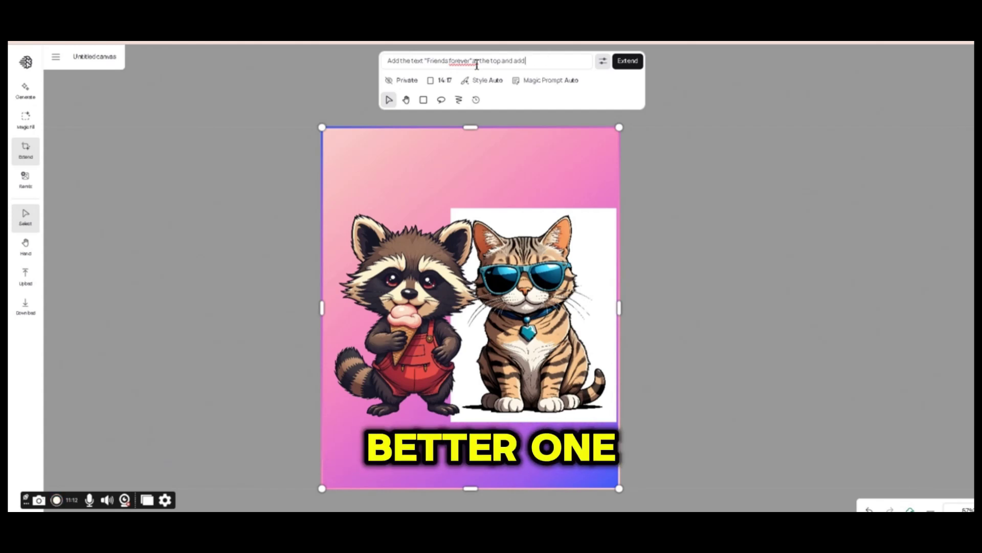
text(the text)
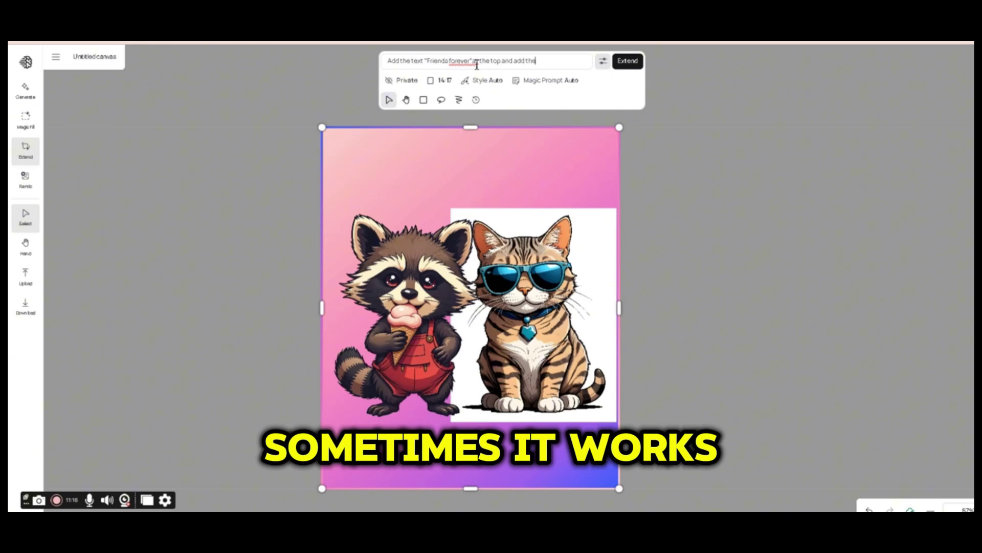
text( "Cool Vibe)
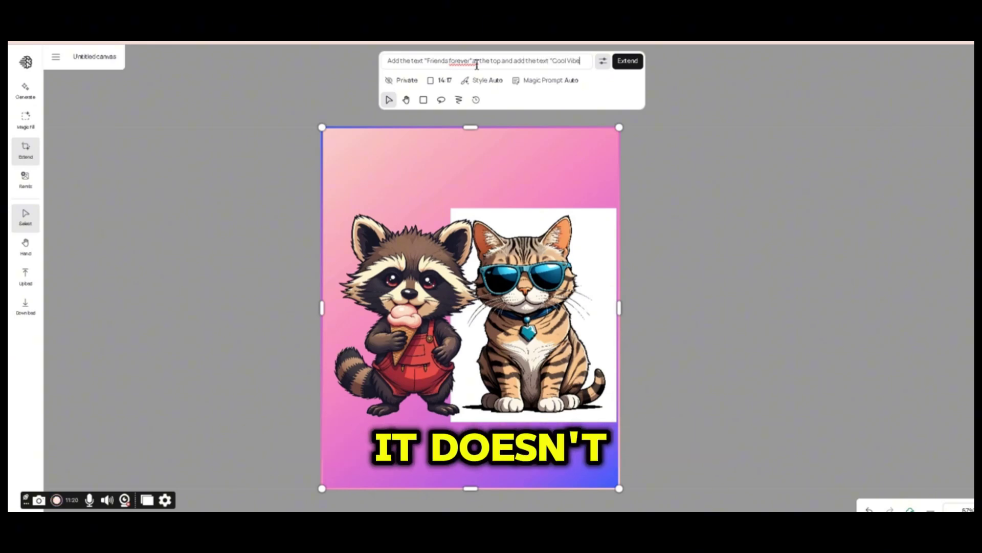
text(s" at the bottom)
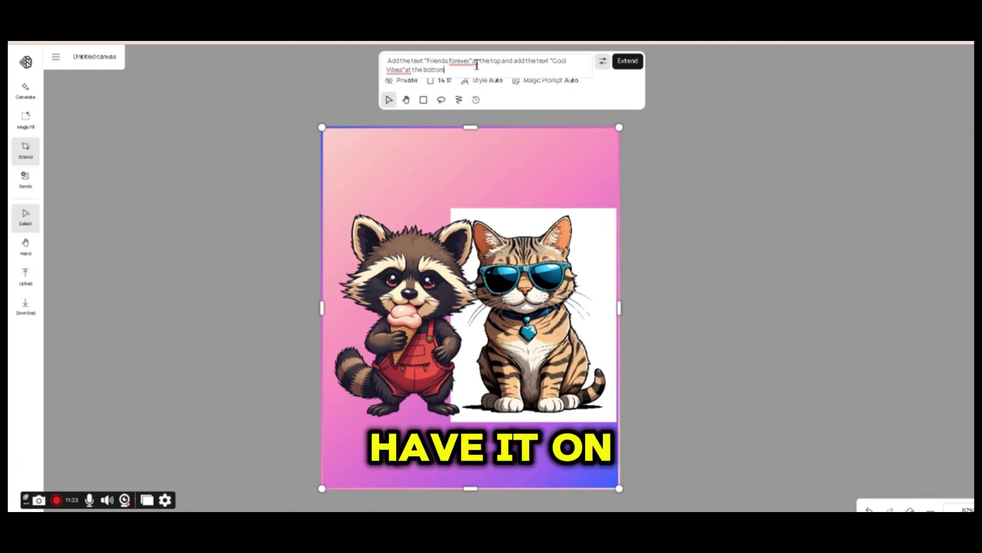
Set Magic Prompt to On and generate the extended design
click(573, 82)
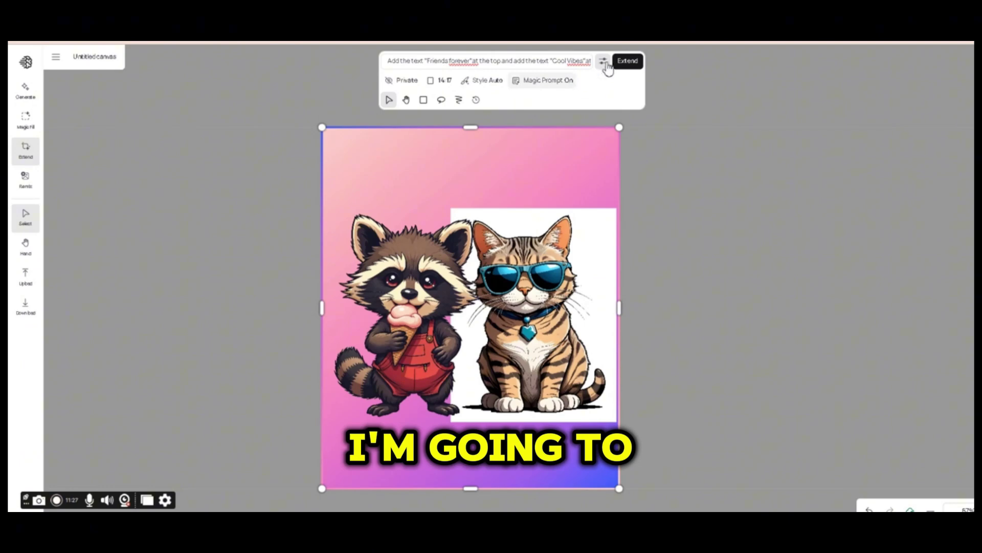
click(629, 62)
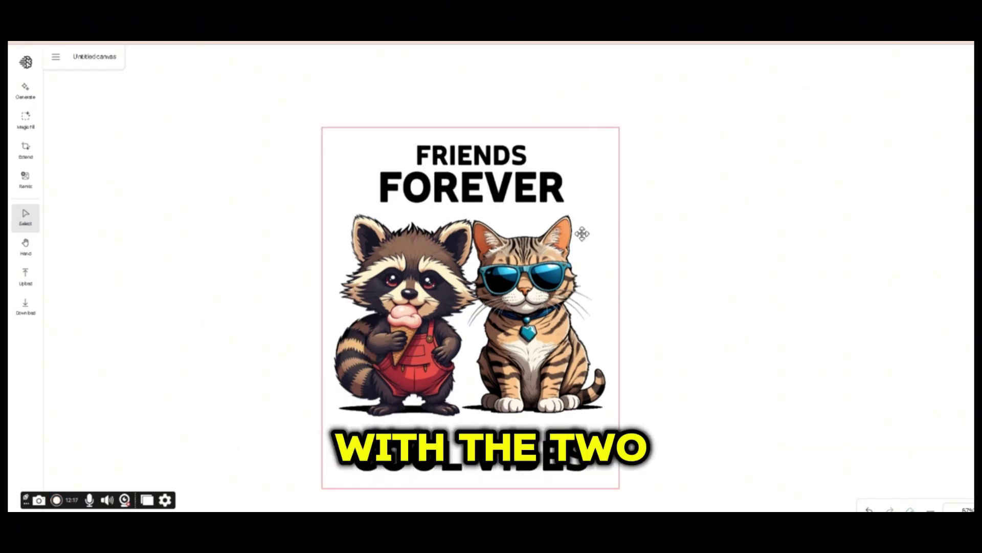
Compare the four generated variations and choose the third one, with bold uppercase "FRIENDS FOREVER" and "COOL VIBES" lettering
click(583, 234)
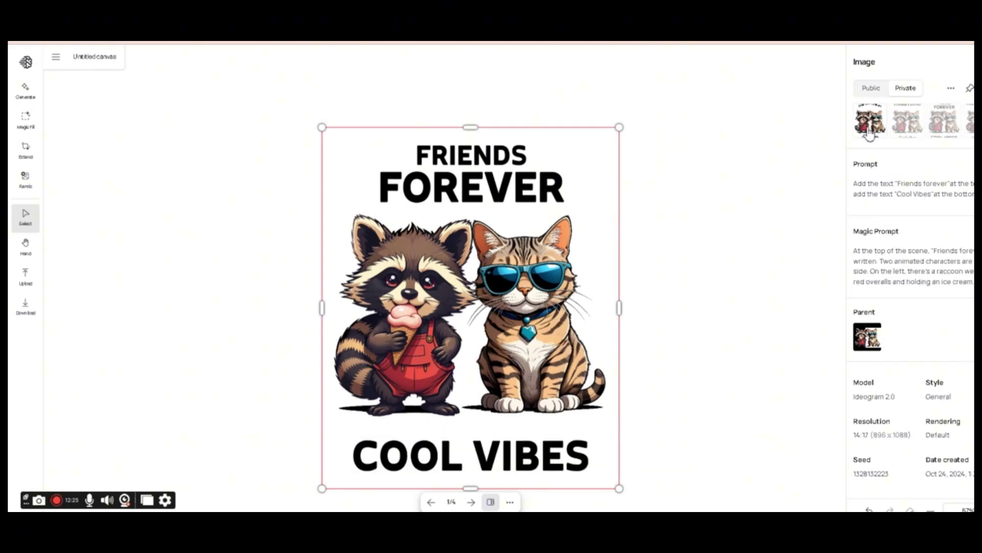
click(870, 122)
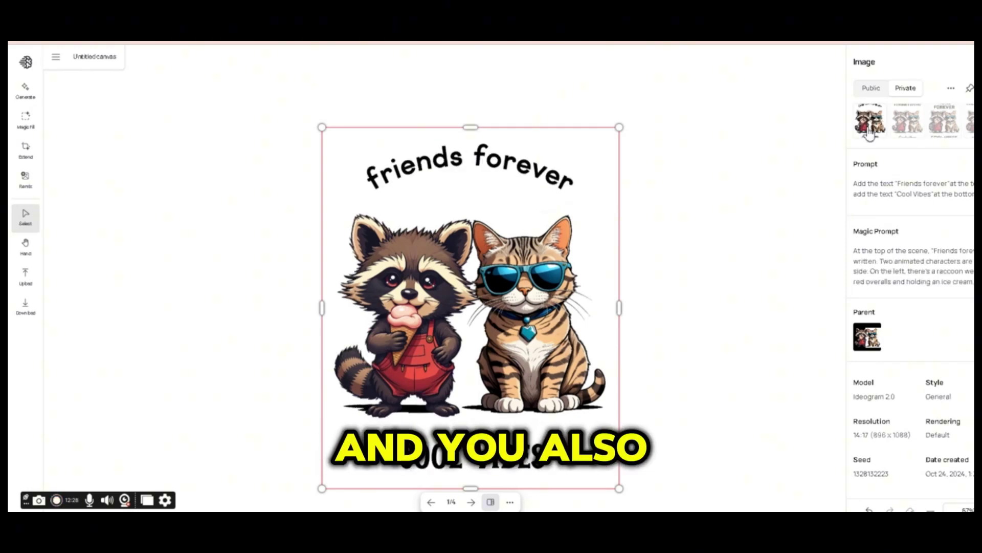
click(915, 128)
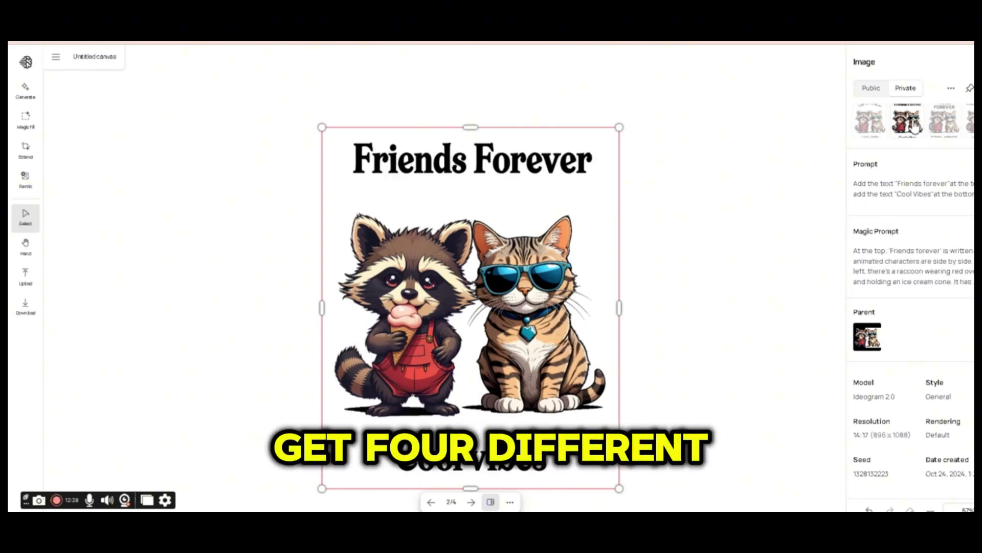
click(945, 122)
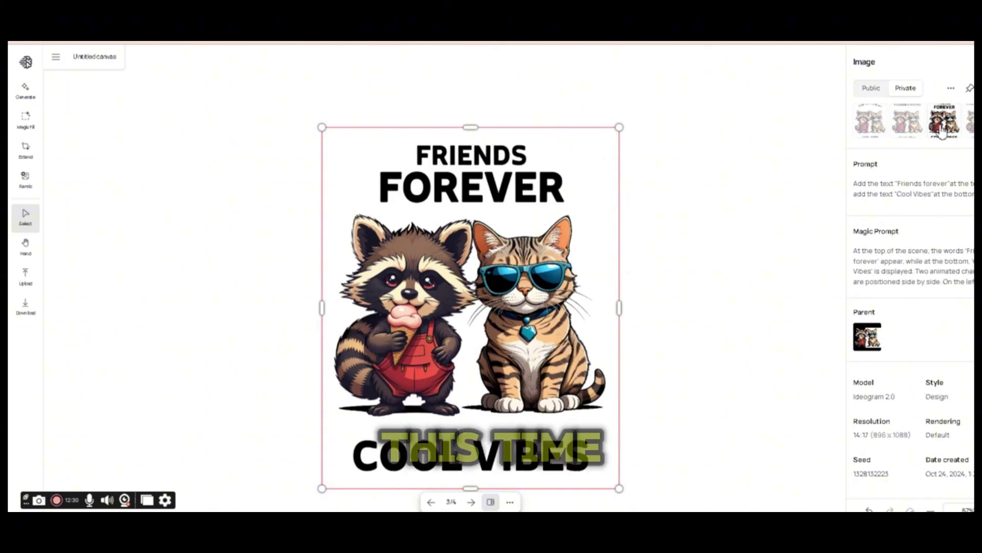
click(970, 128)
click(948, 133)
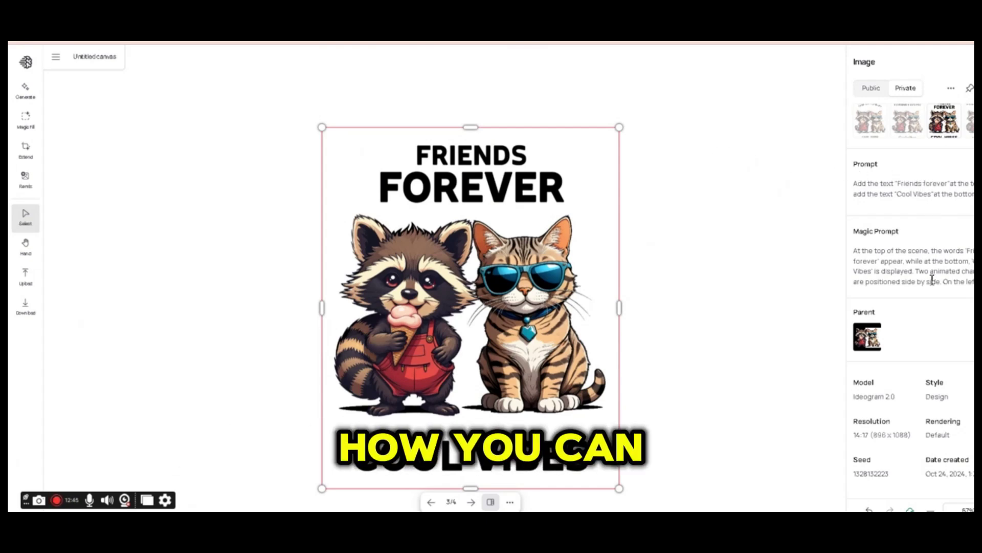
click(510, 502)
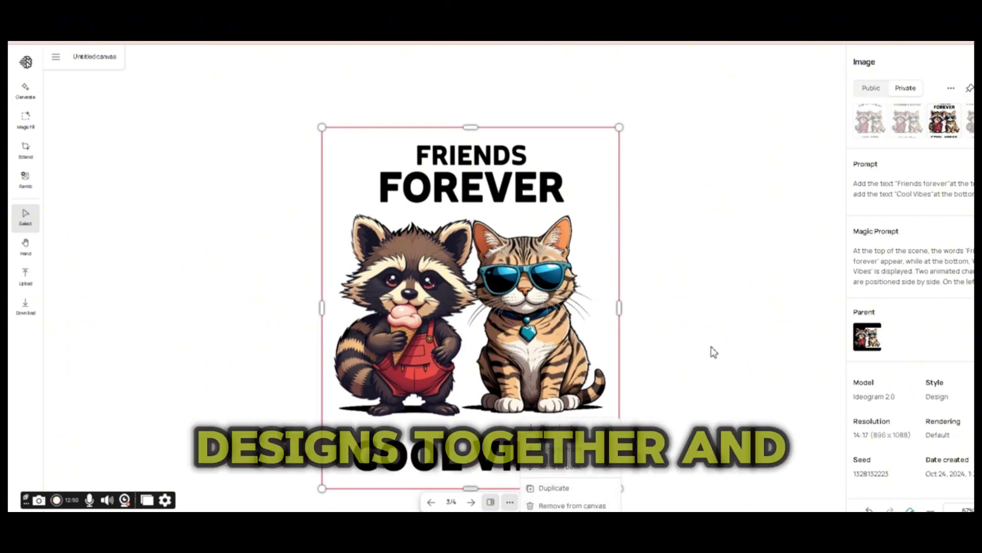
click(952, 90)
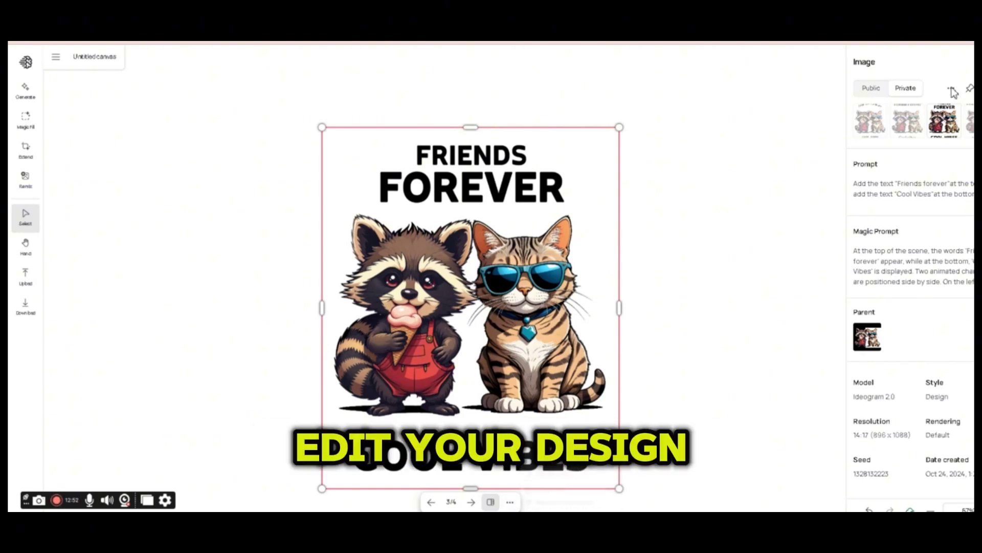
click(952, 89)
click(952, 91)
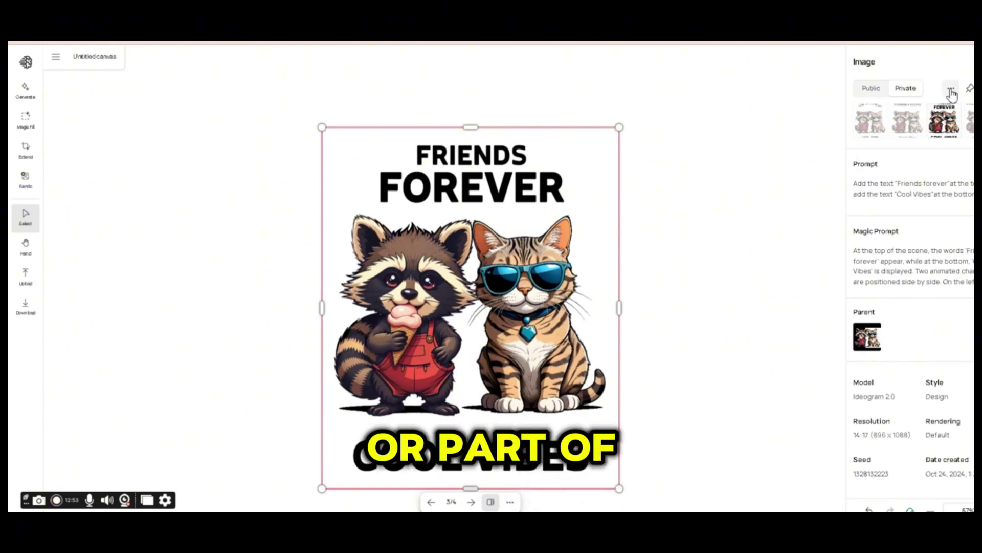